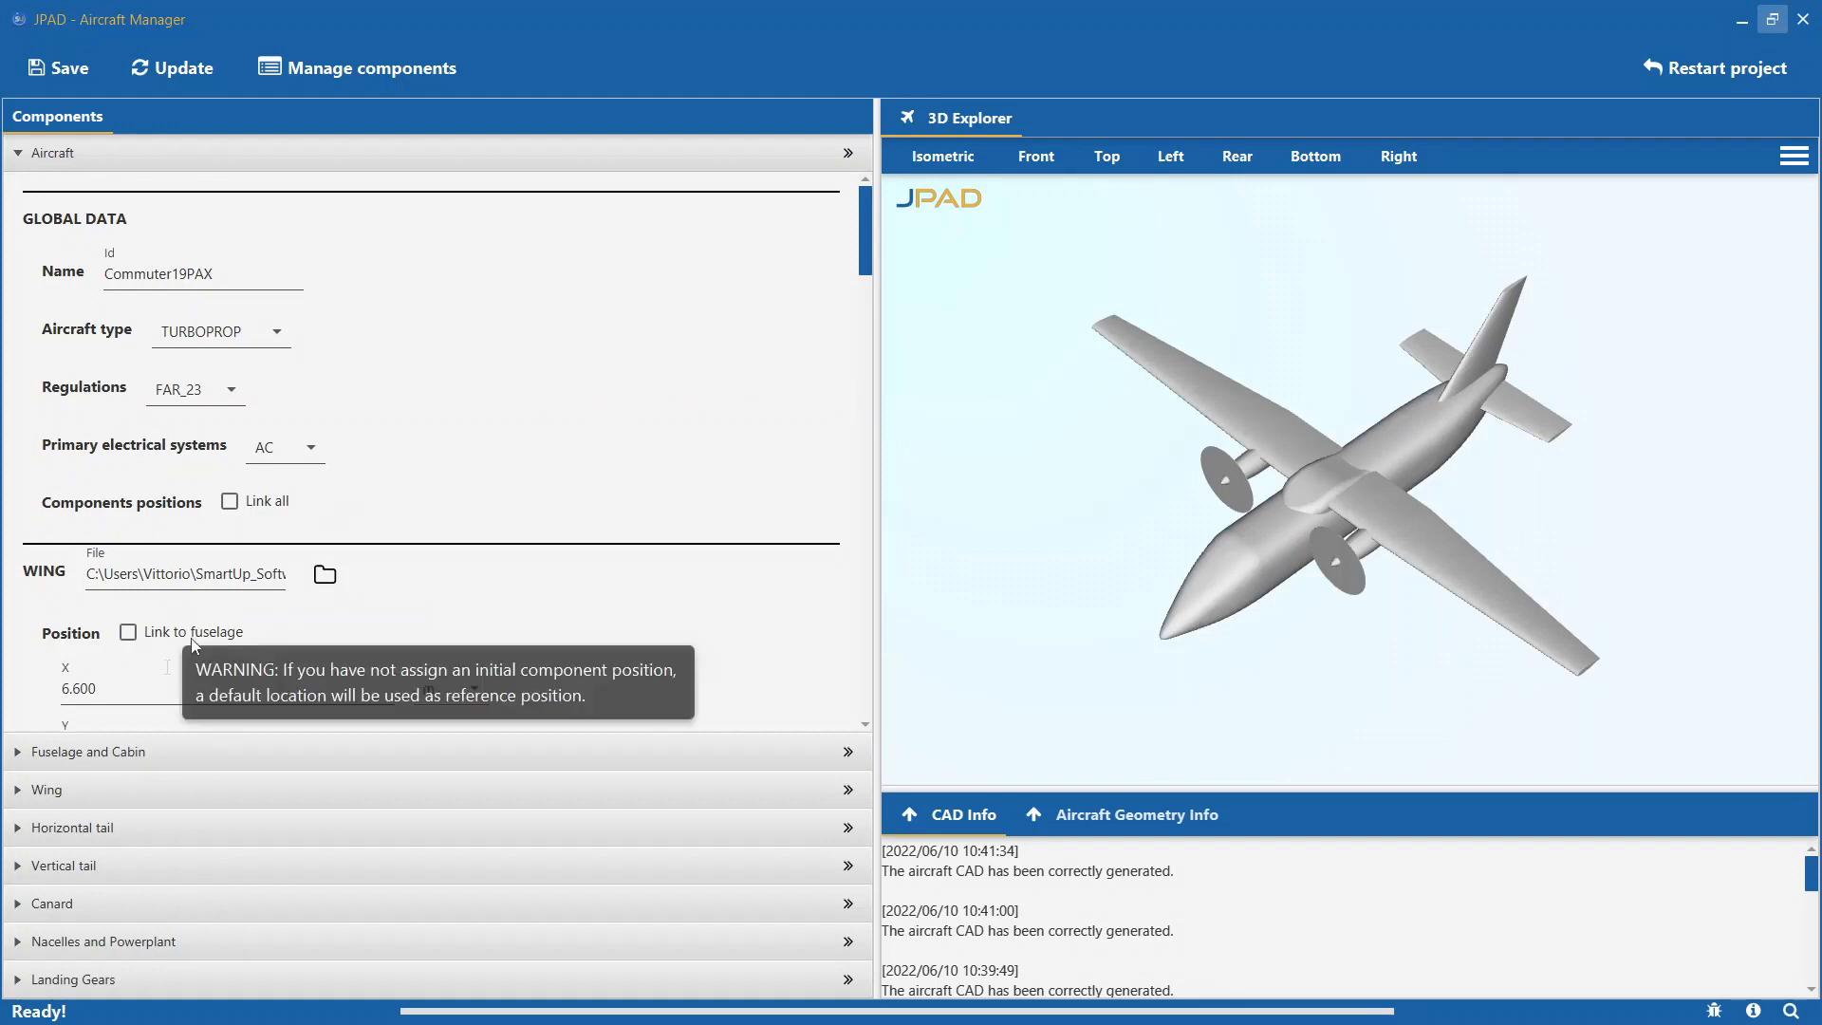
Add a third engine to the aircraft's powerplant and check its blank entry in the nacelle and powerplant data.
scroll(177, 599, down, 10)
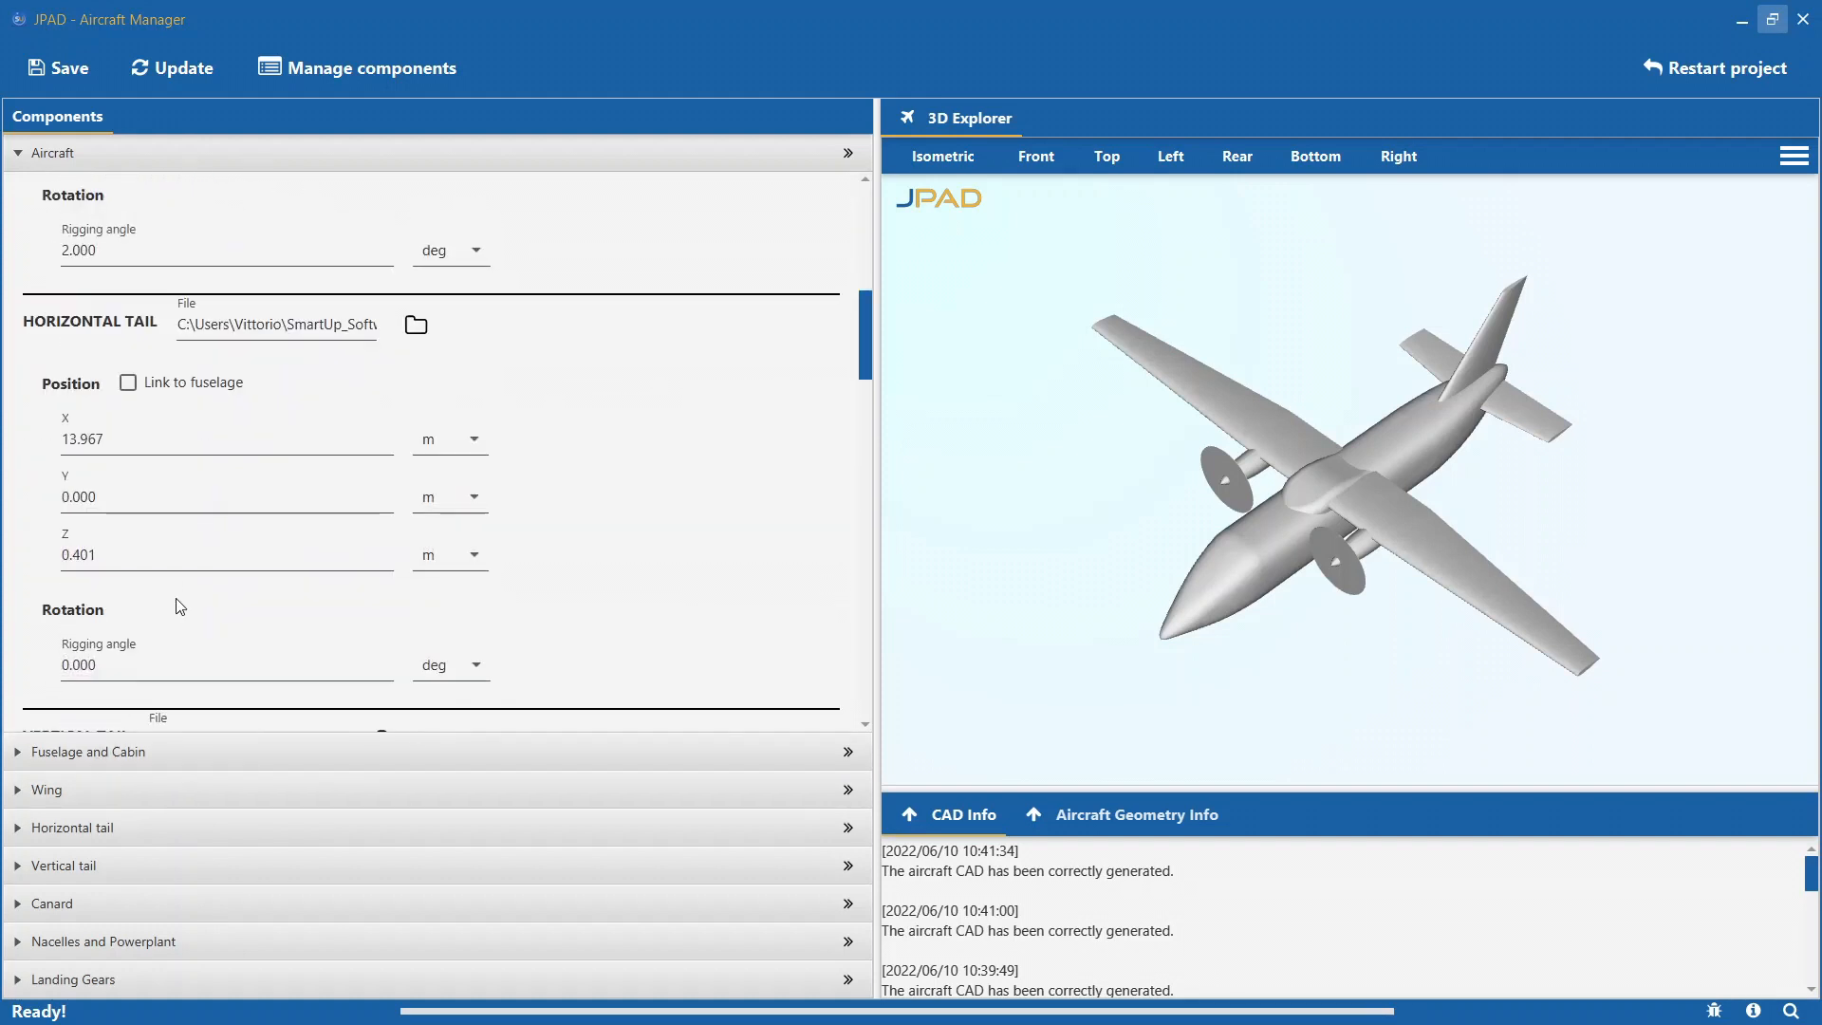
scroll(176, 599, down, 12)
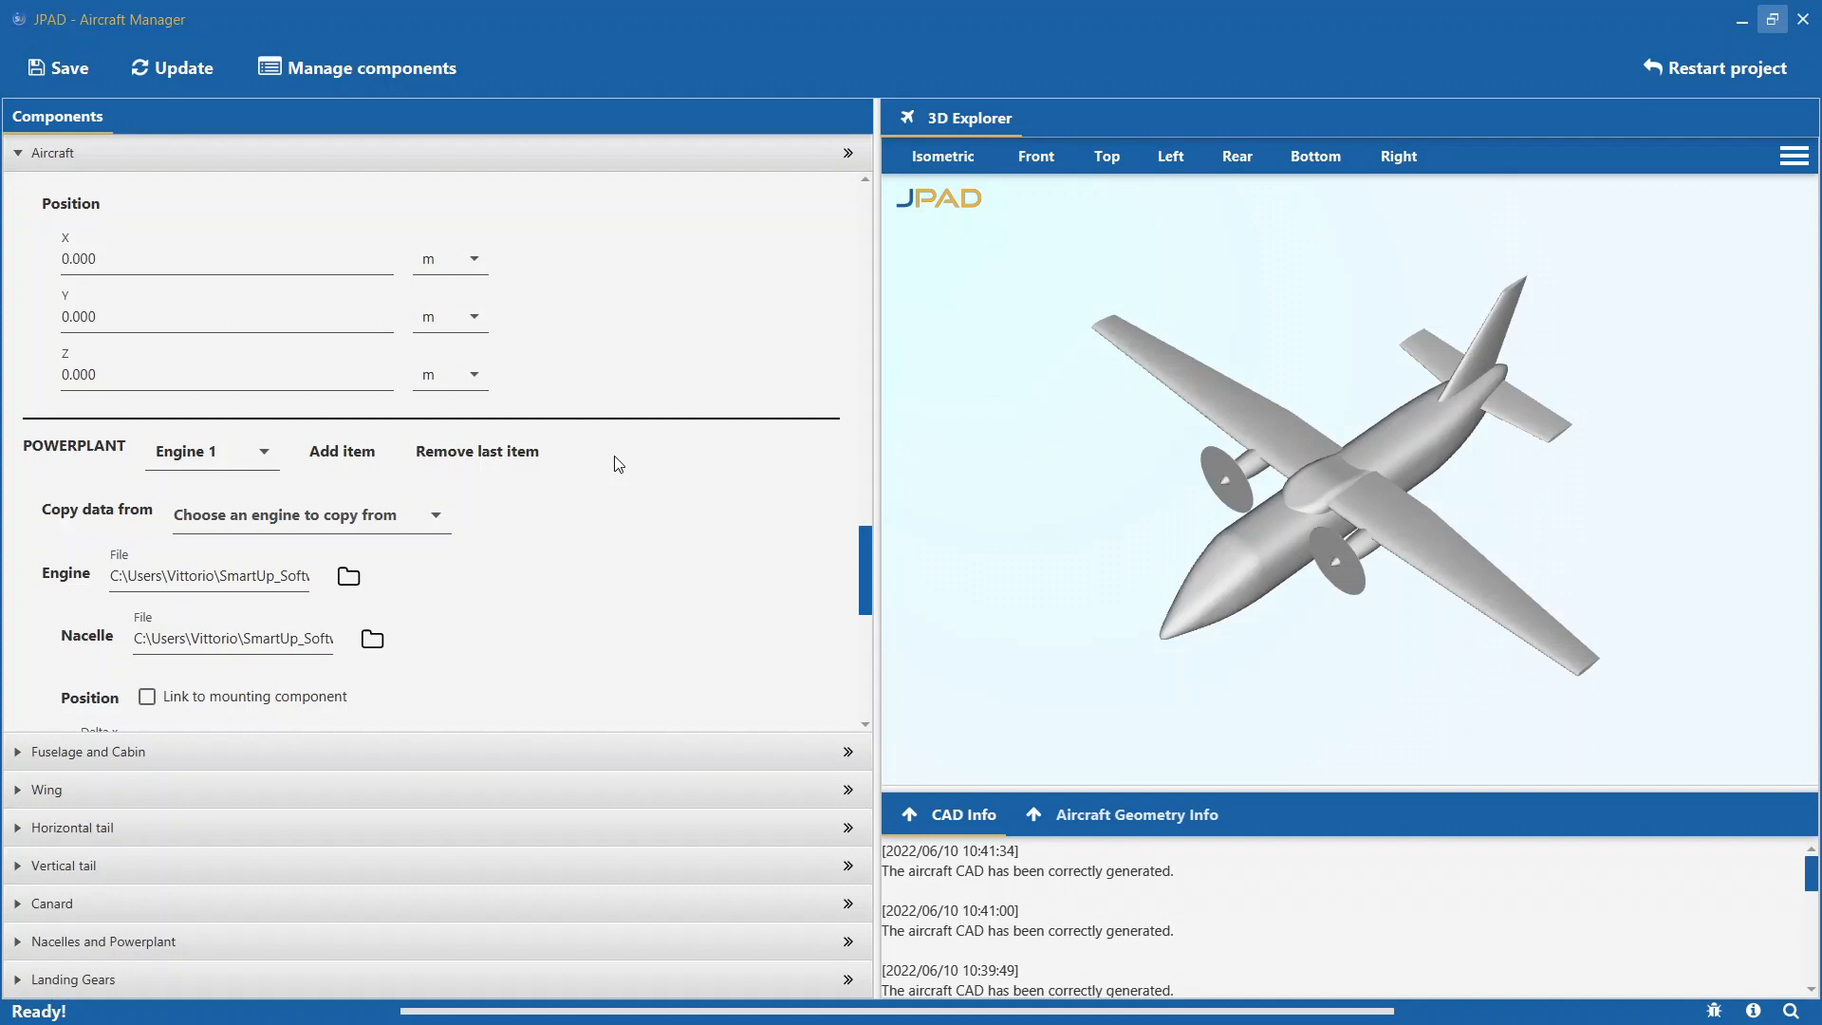
click(361, 446)
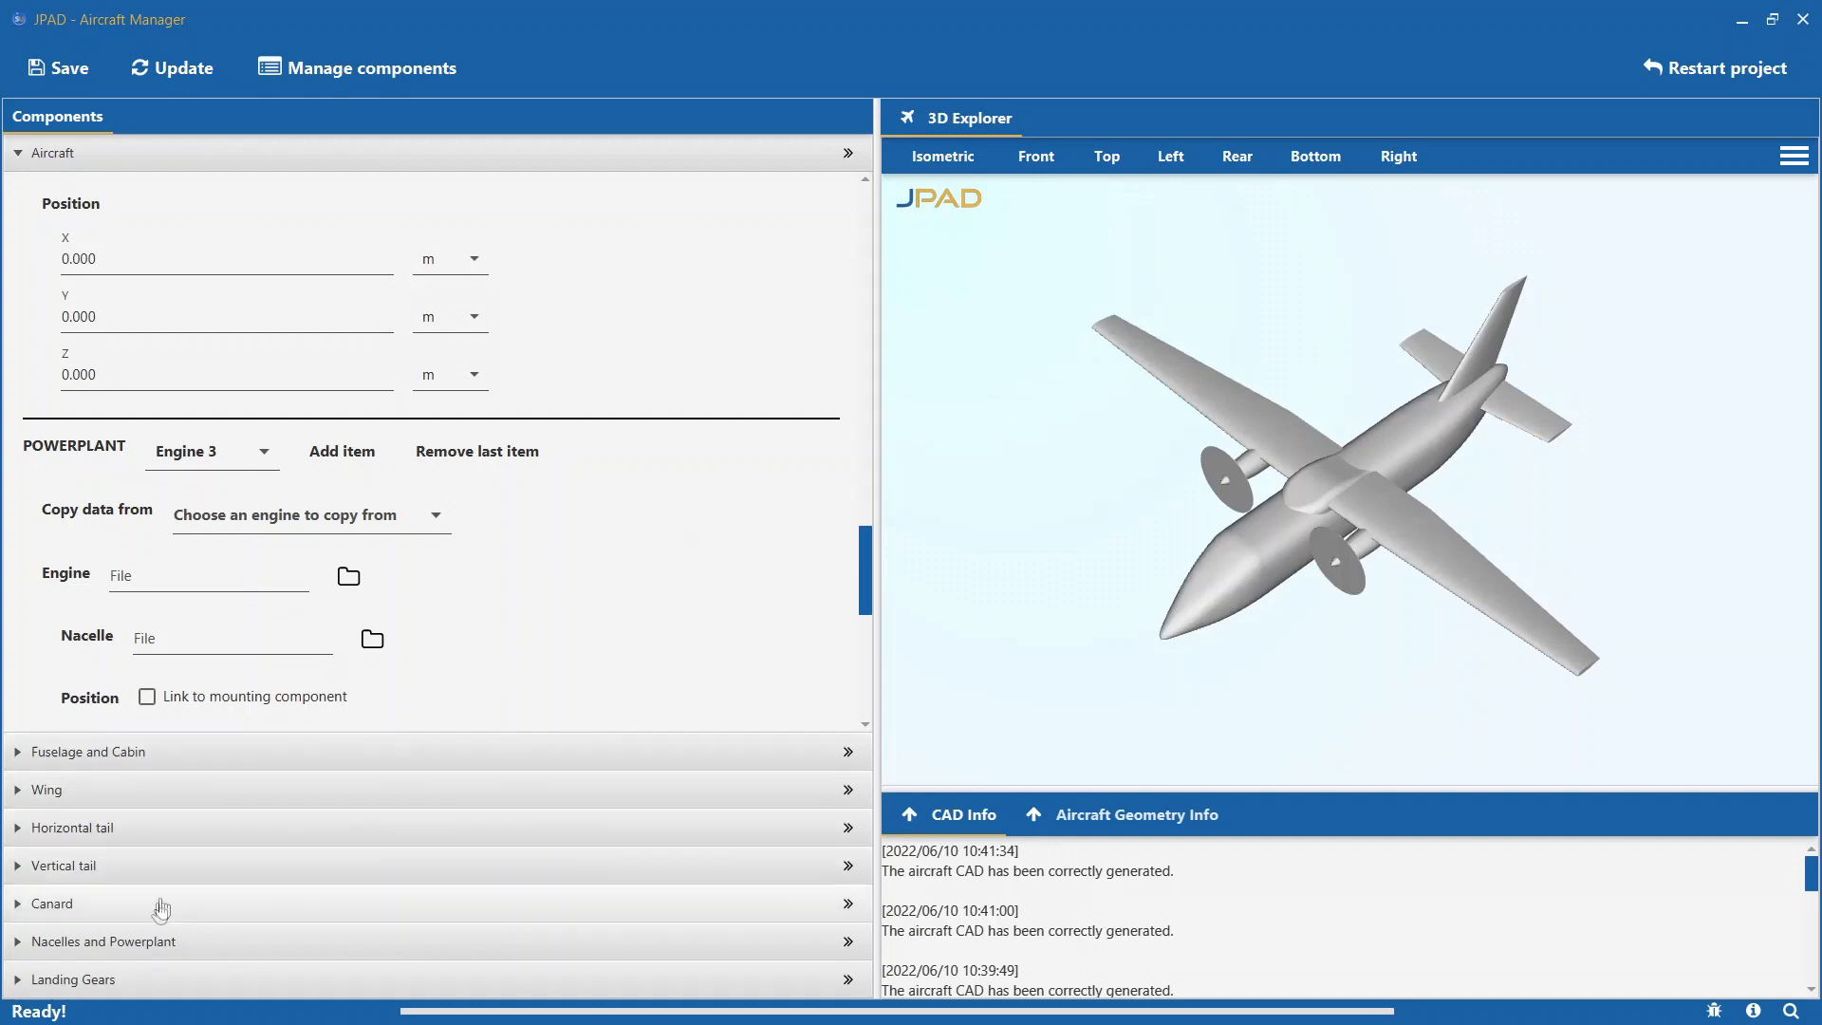
click(127, 942)
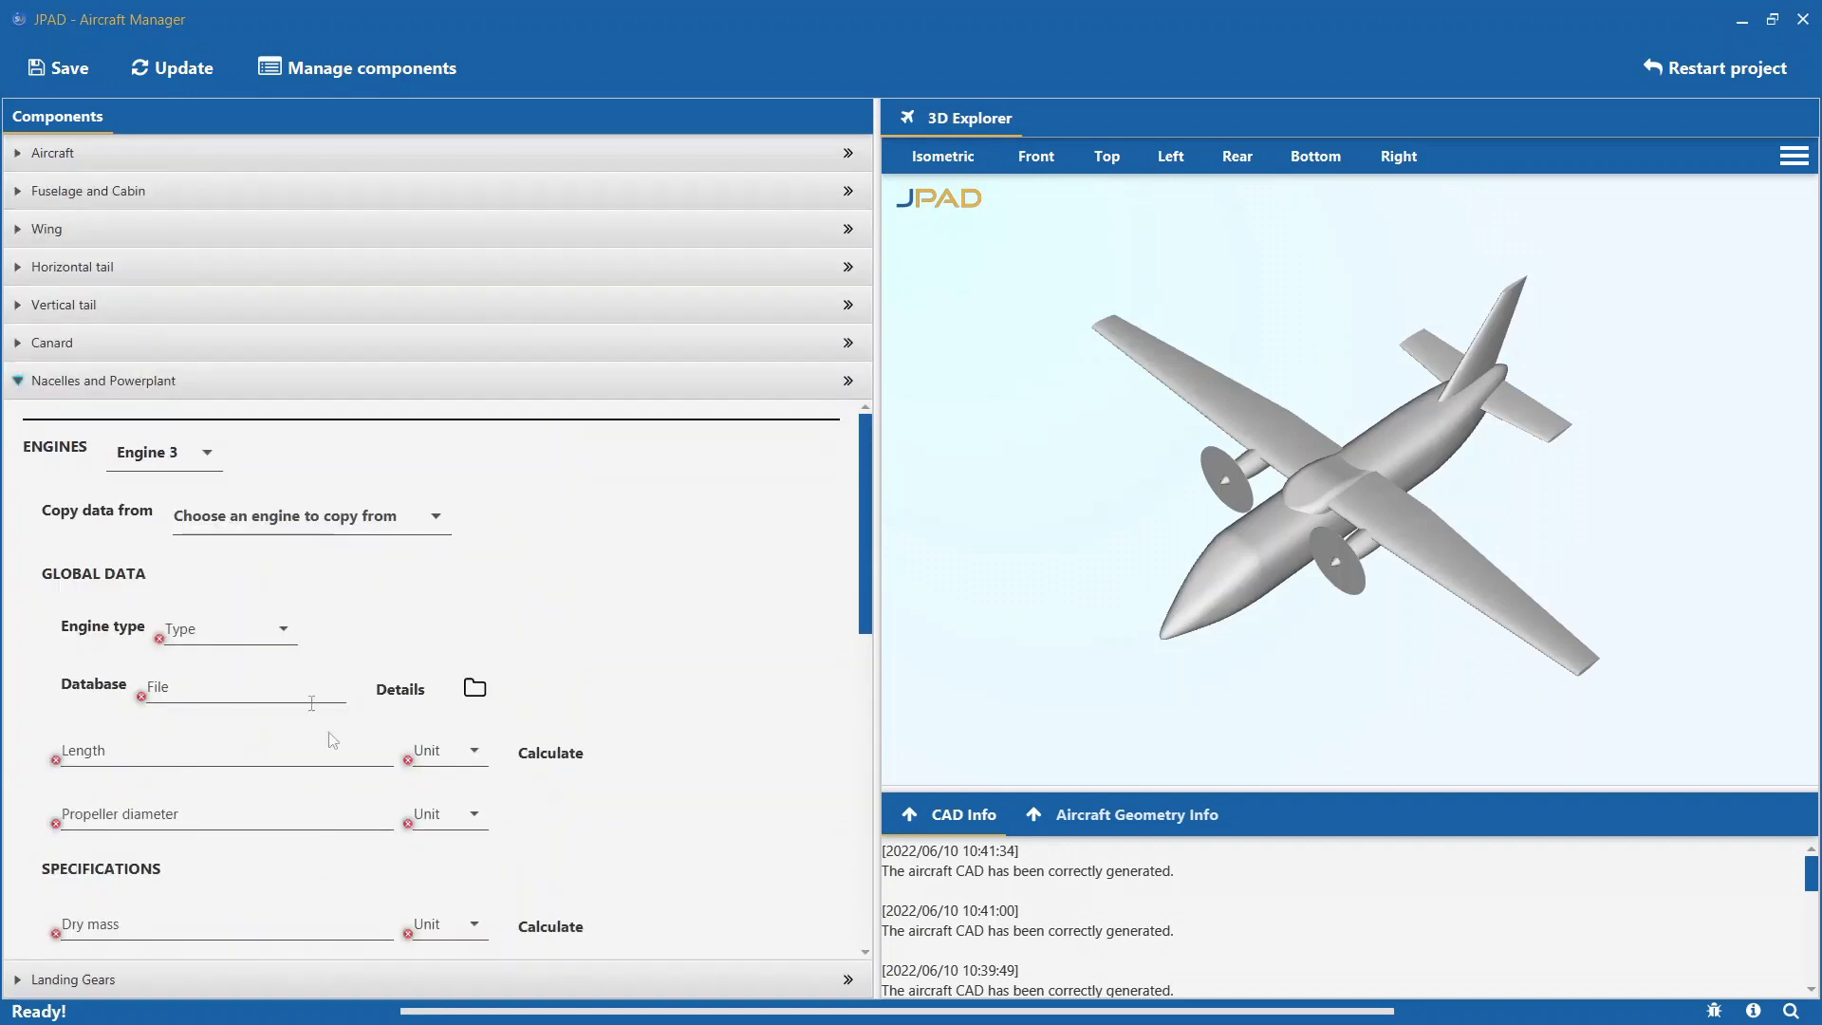
click(218, 383)
click(162, 155)
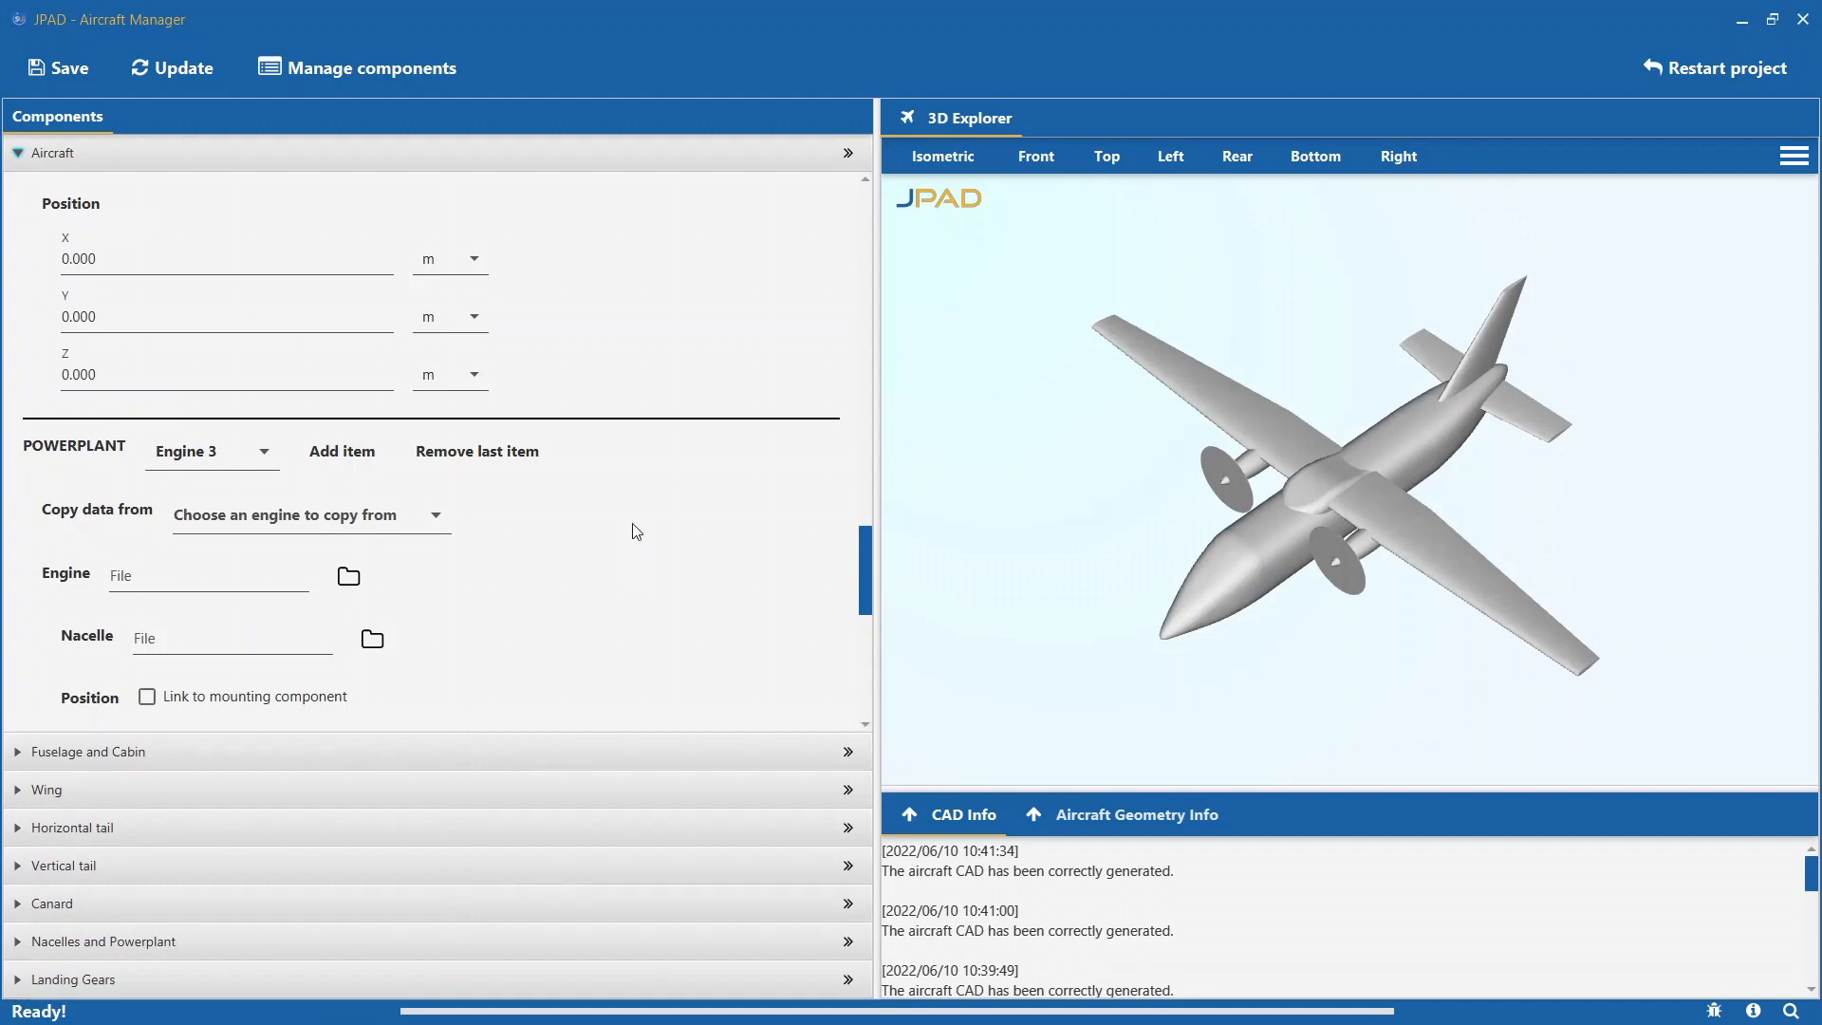
Copy Engine 1's mounting data into Engine 3 and set its Delta y to 11.29 m.
click(435, 518)
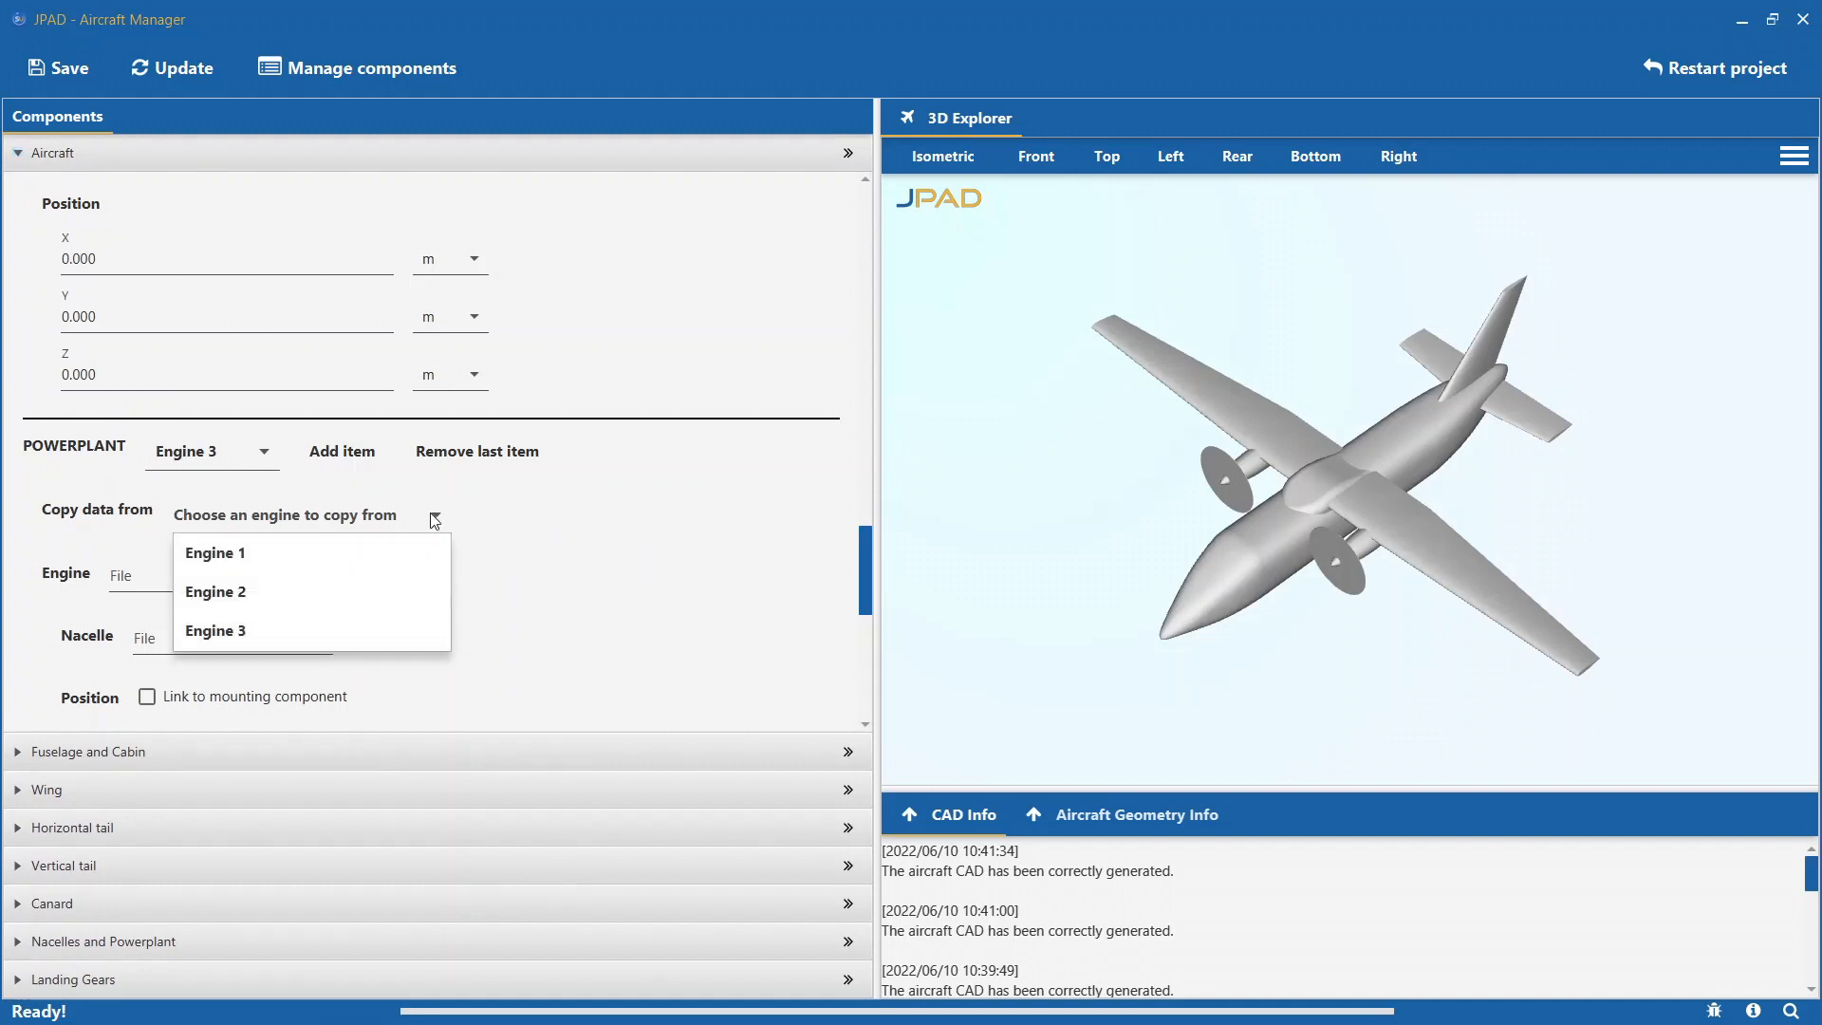
click(386, 552)
scroll(152, 520, down, 4)
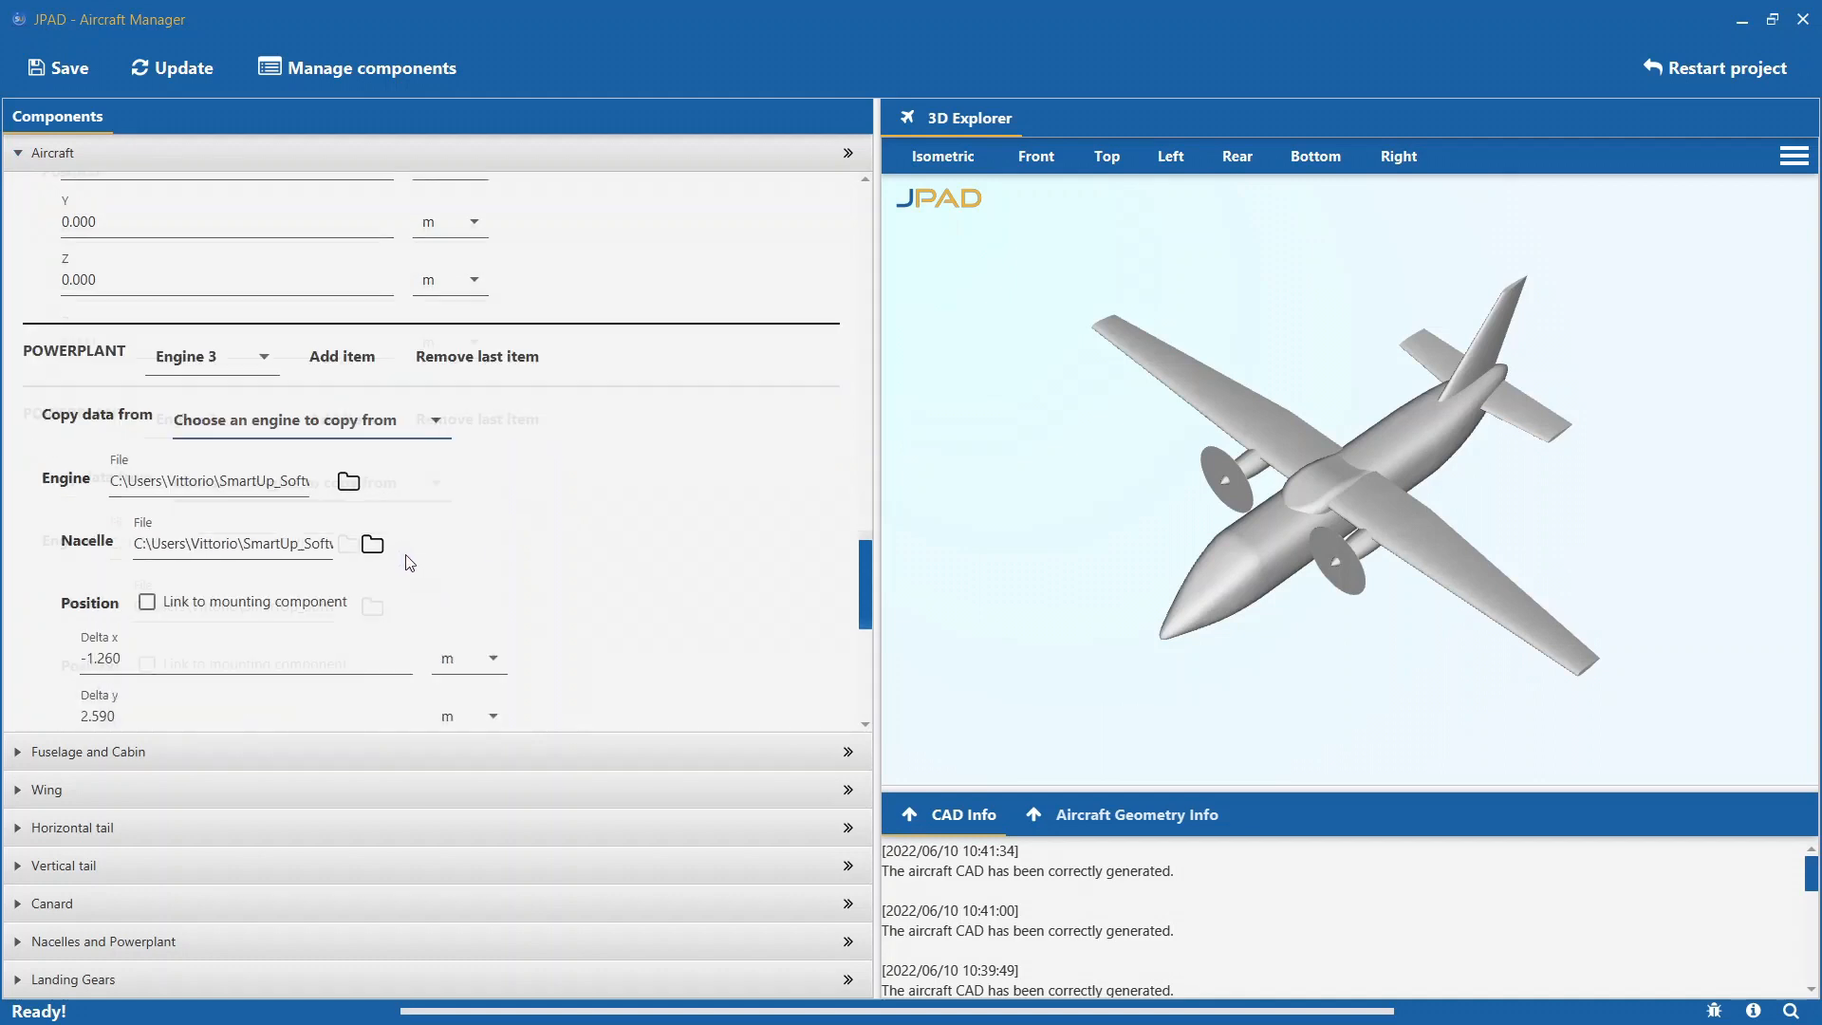
drag(121, 495, 51, 494)
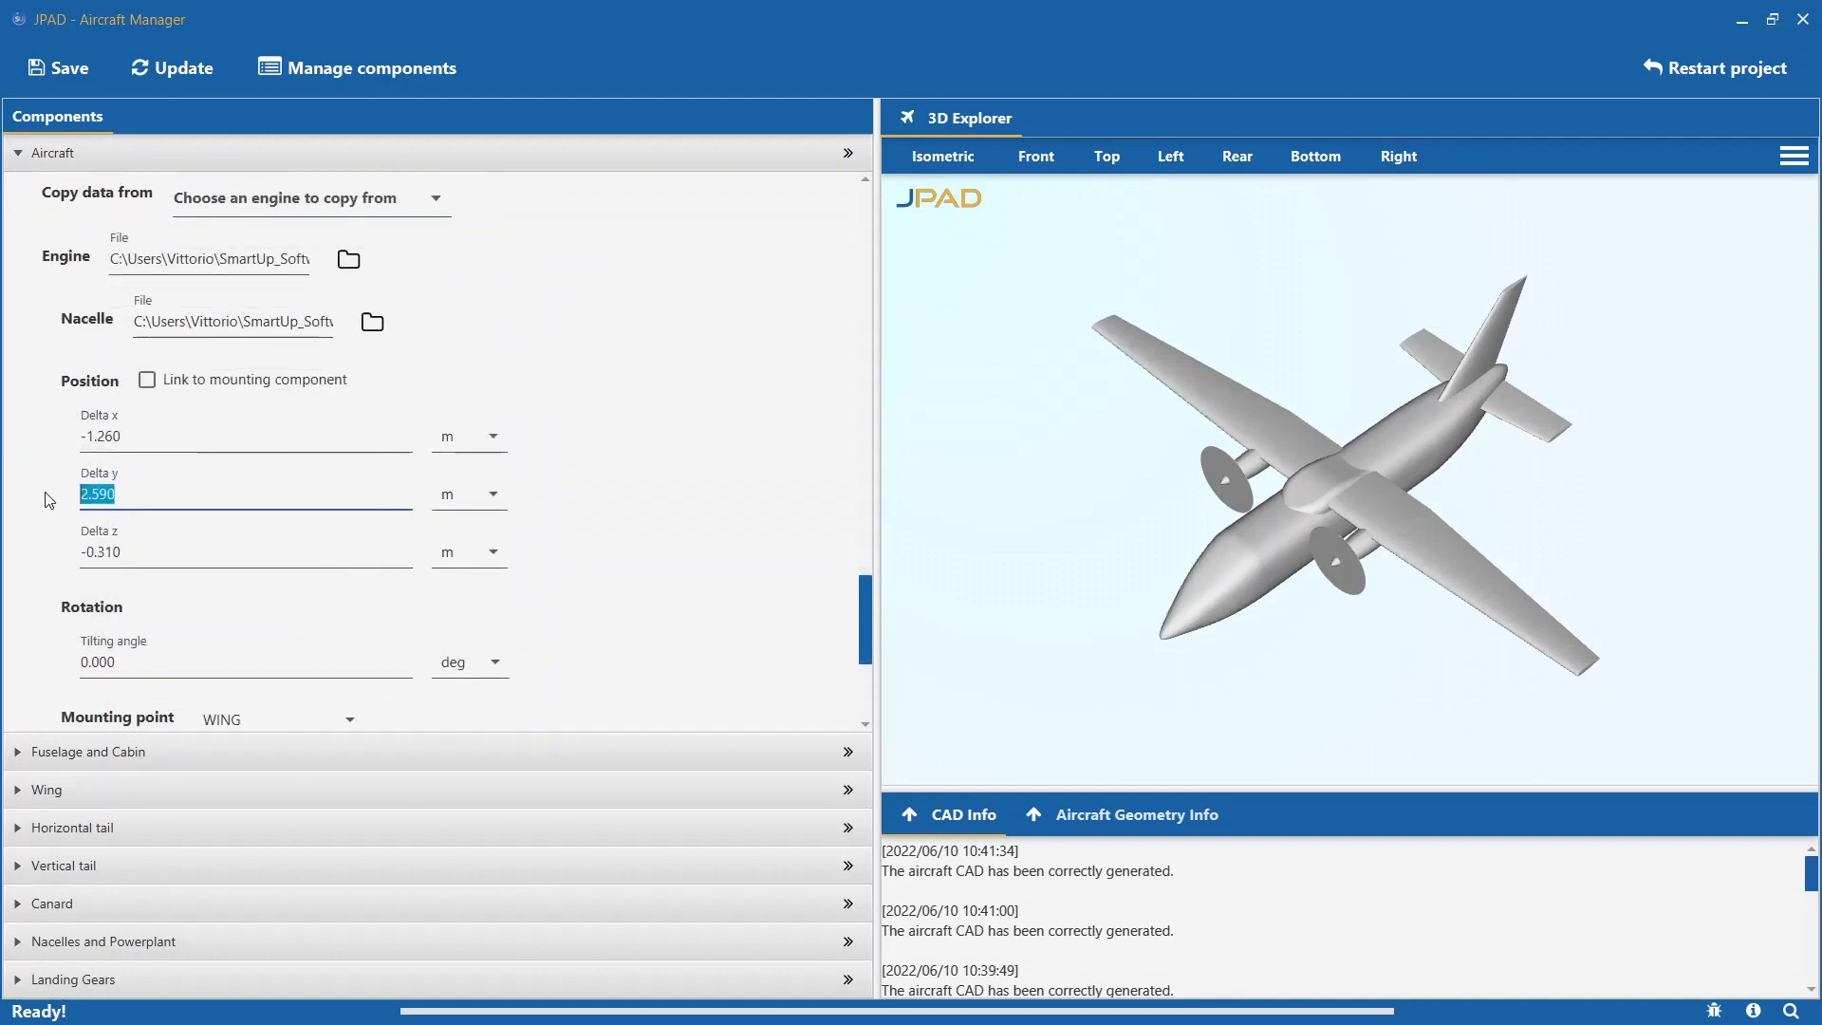
text(11.29)
Fill Engine 3's specifications by copying Engine 1, and Nacelle 3's geometry by copying Nacelle 1.
click(195, 942)
click(392, 522)
click(370, 556)
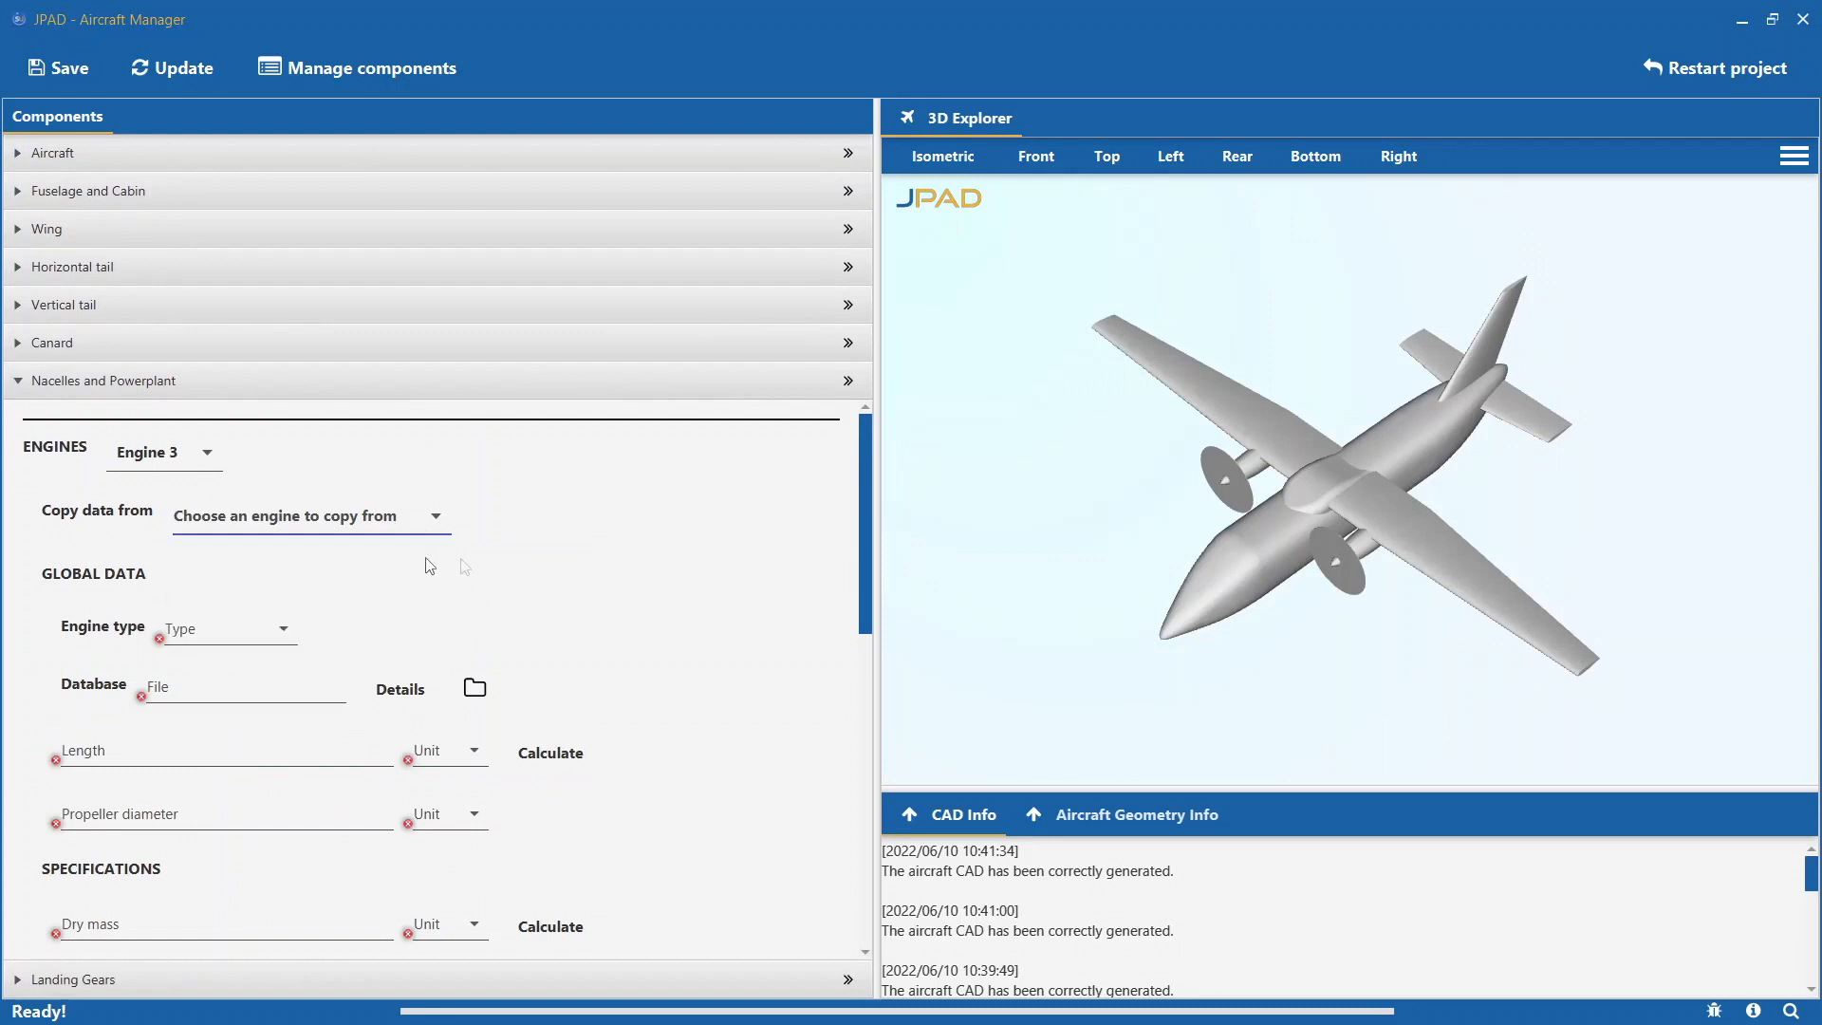
scroll(628, 613, down, 10)
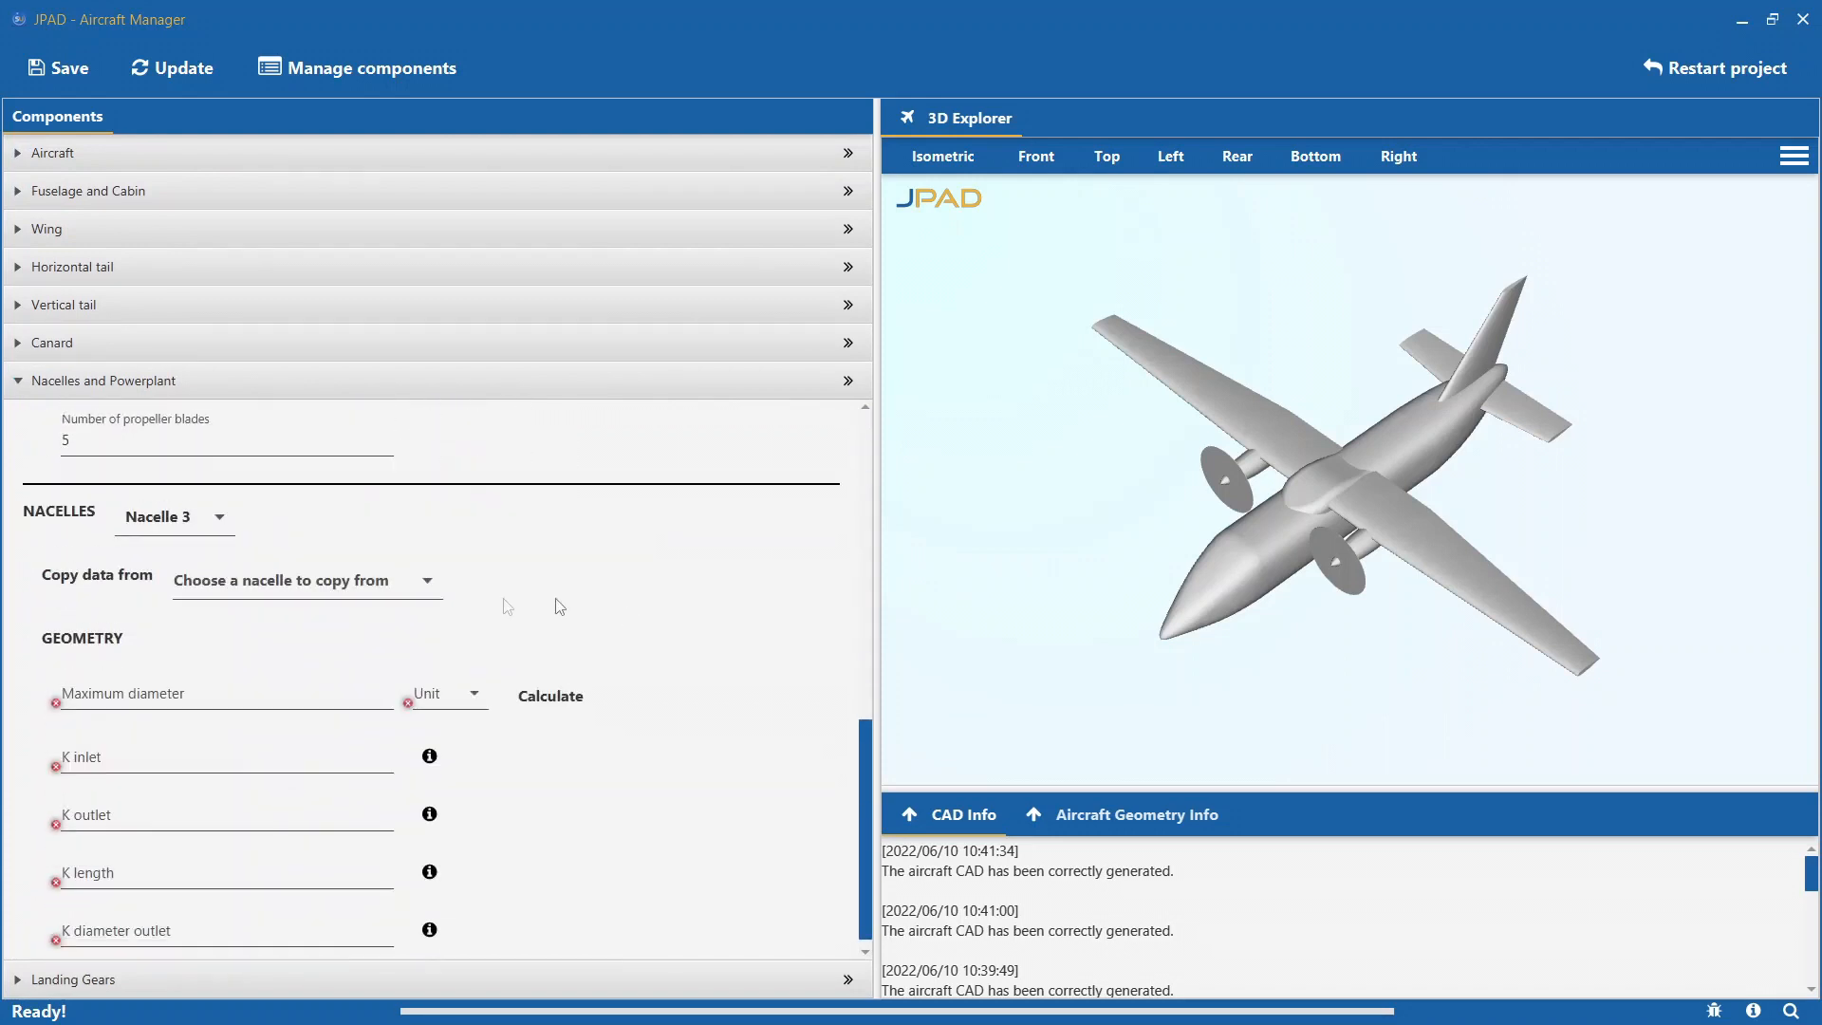
click(354, 588)
click(347, 619)
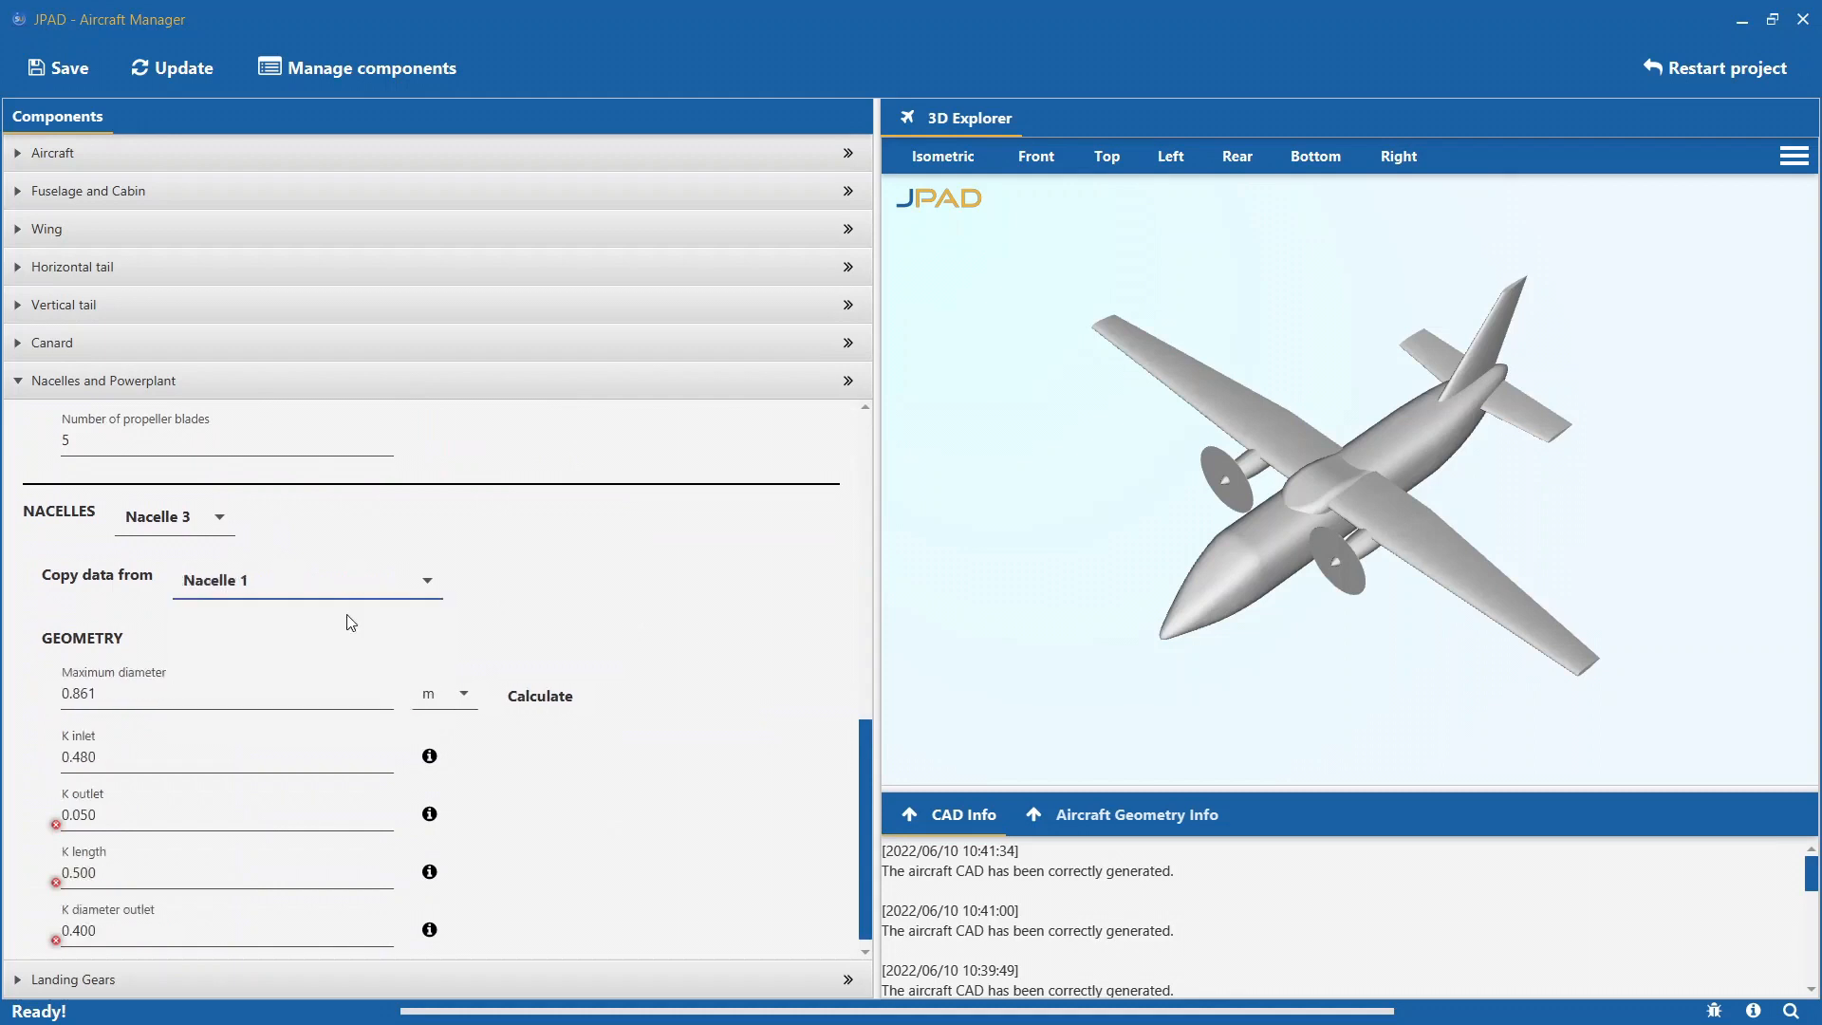
scroll(626, 620, down, 1)
Set Engine 3's propeller diameter to 3.5 m.
scroll(622, 618, up, 5)
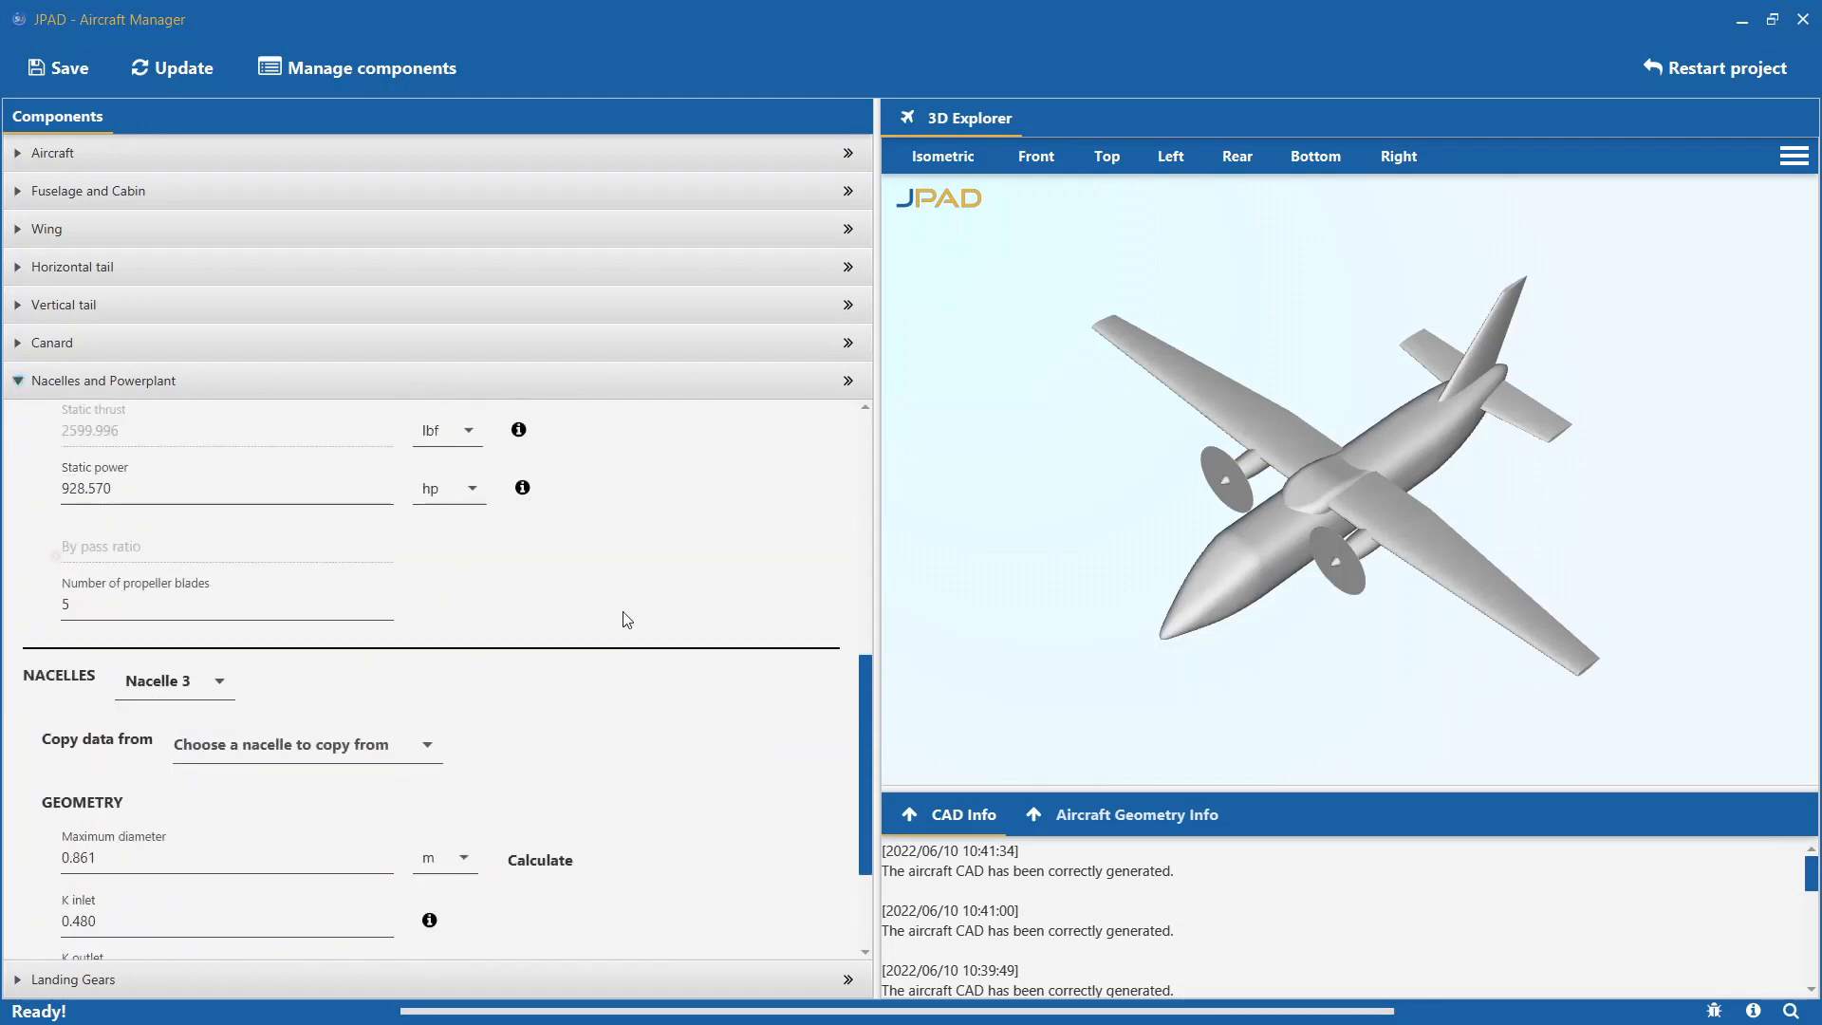
scroll(66, 718, up, 3)
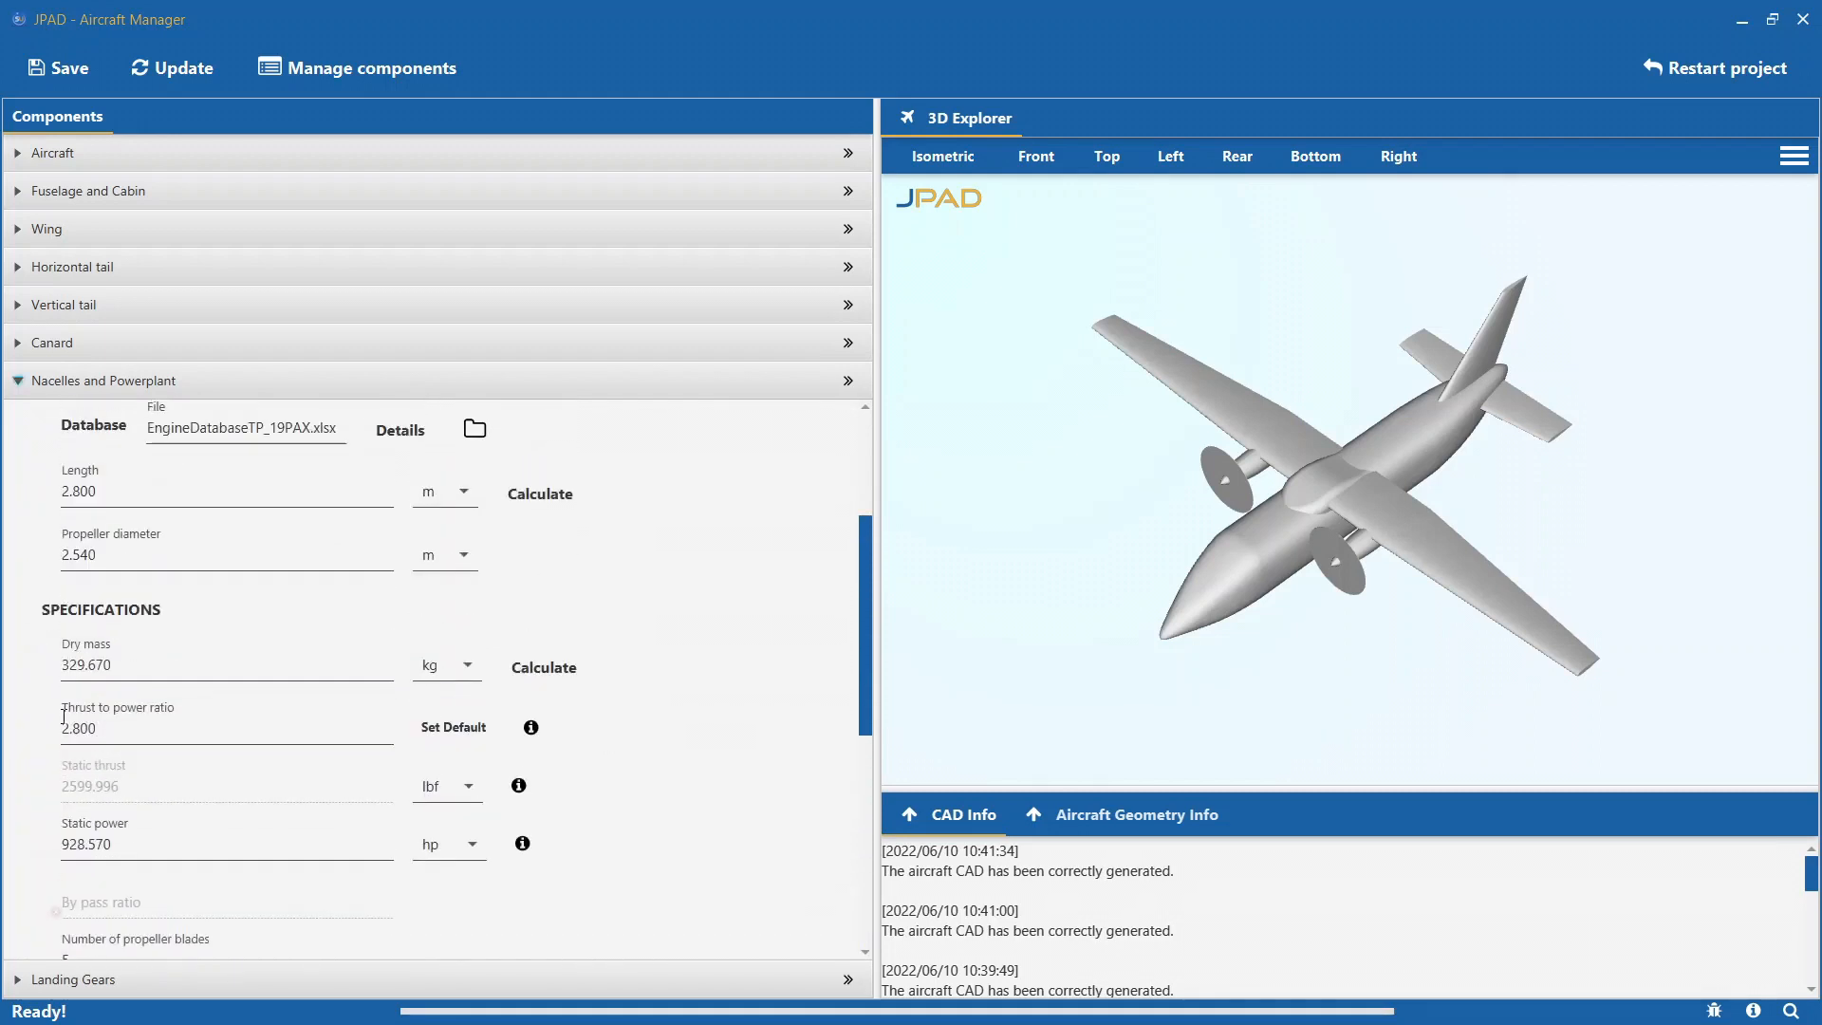
click(149, 617)
text(3.5)
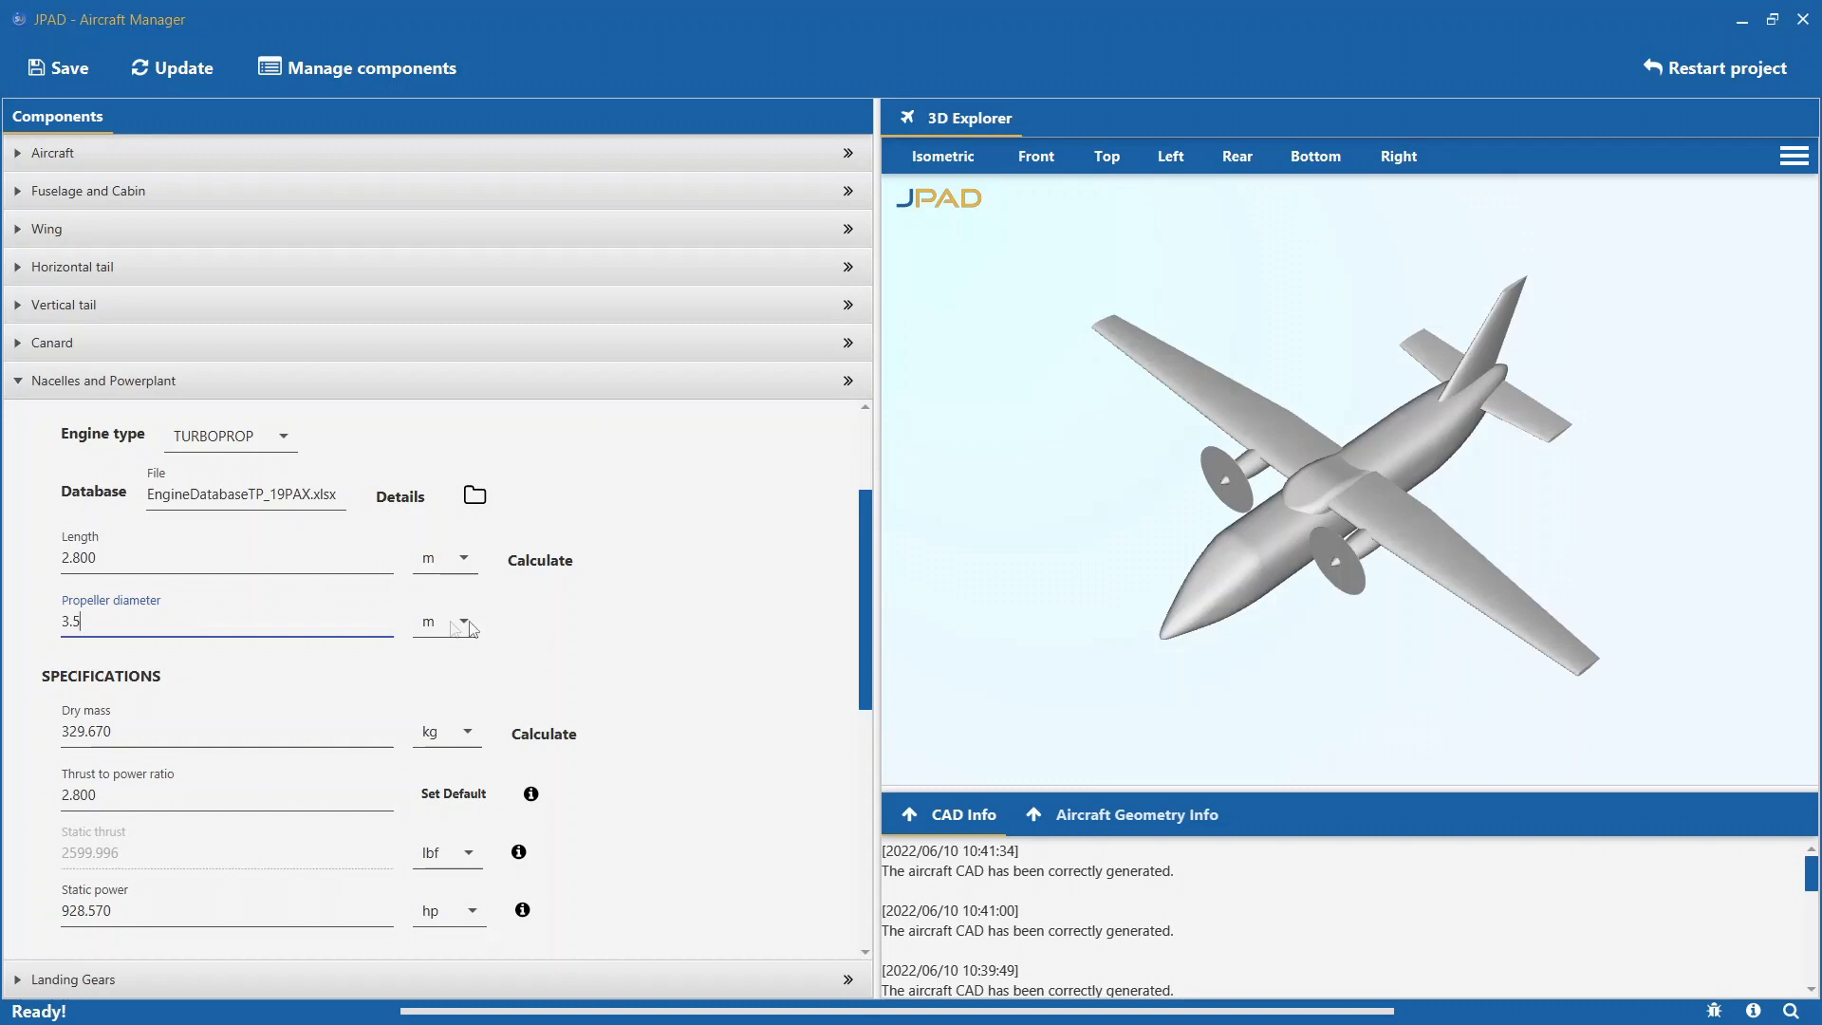
click(662, 634)
Add a fourth engine to the aircraft's powerplant and copy Engine 3's mounting data into it.
click(184, 160)
scroll(491, 376, up, 3)
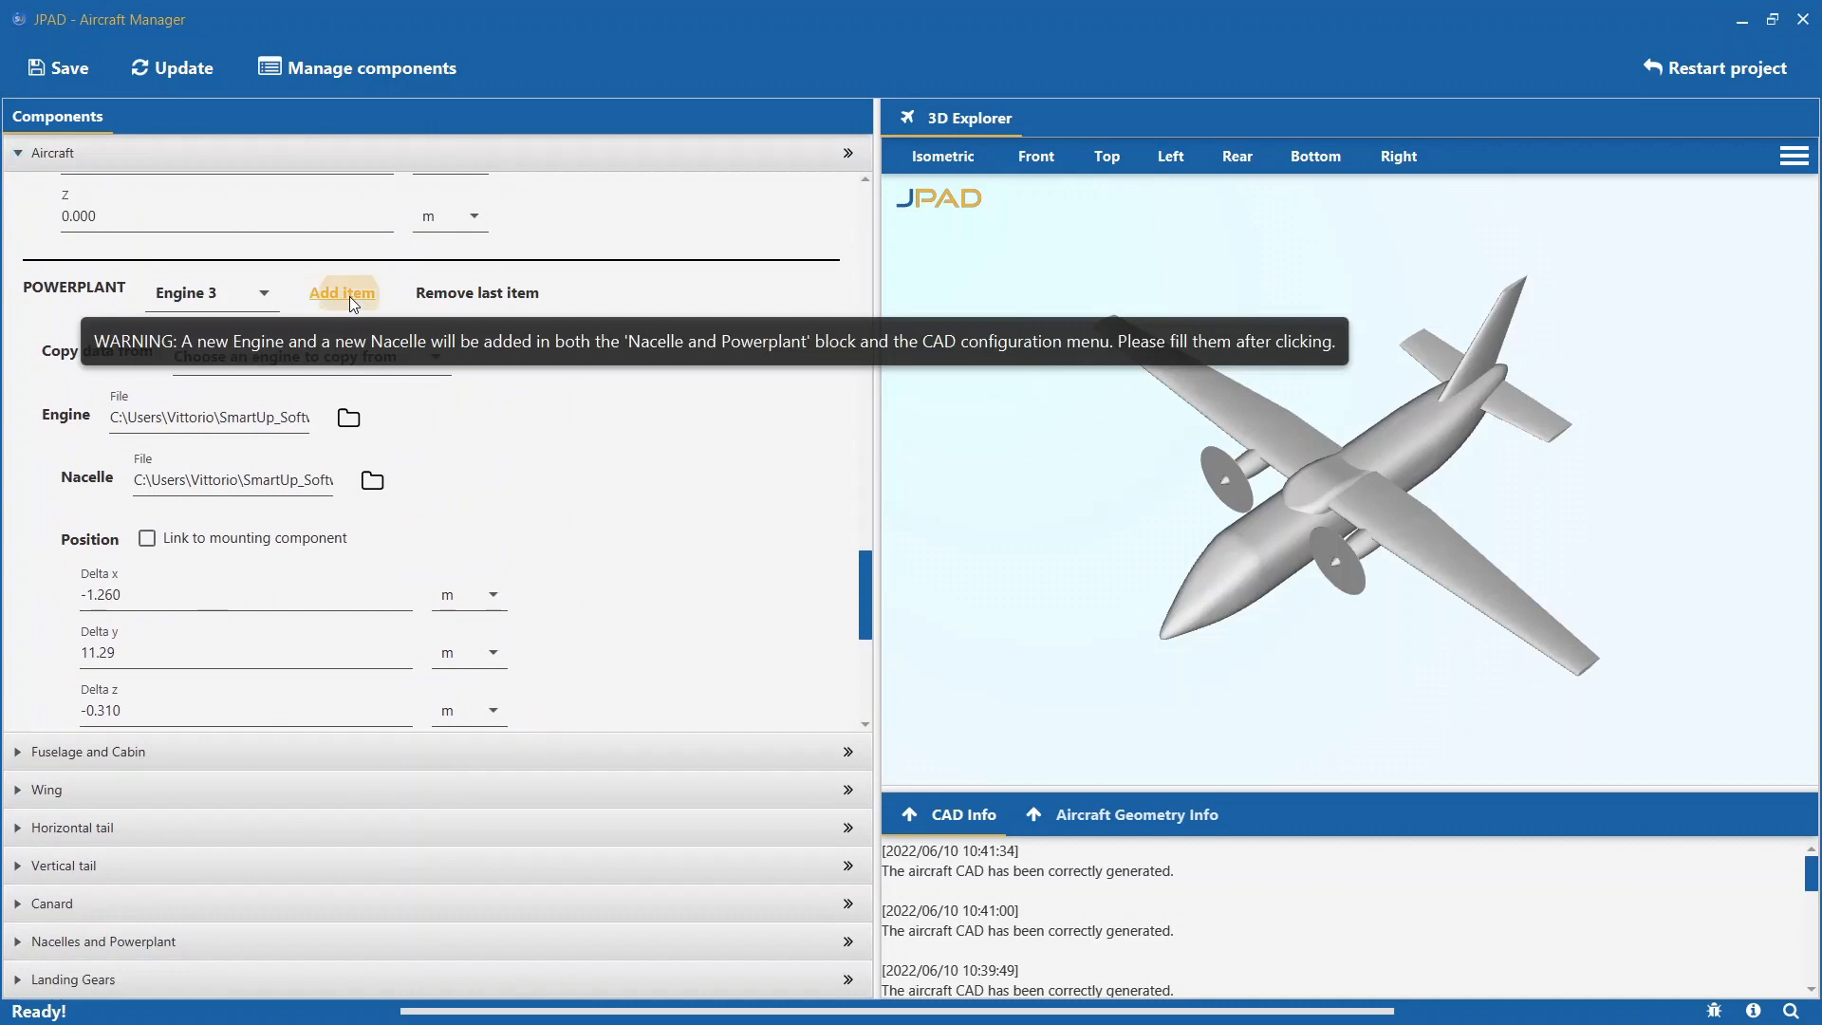
click(349, 296)
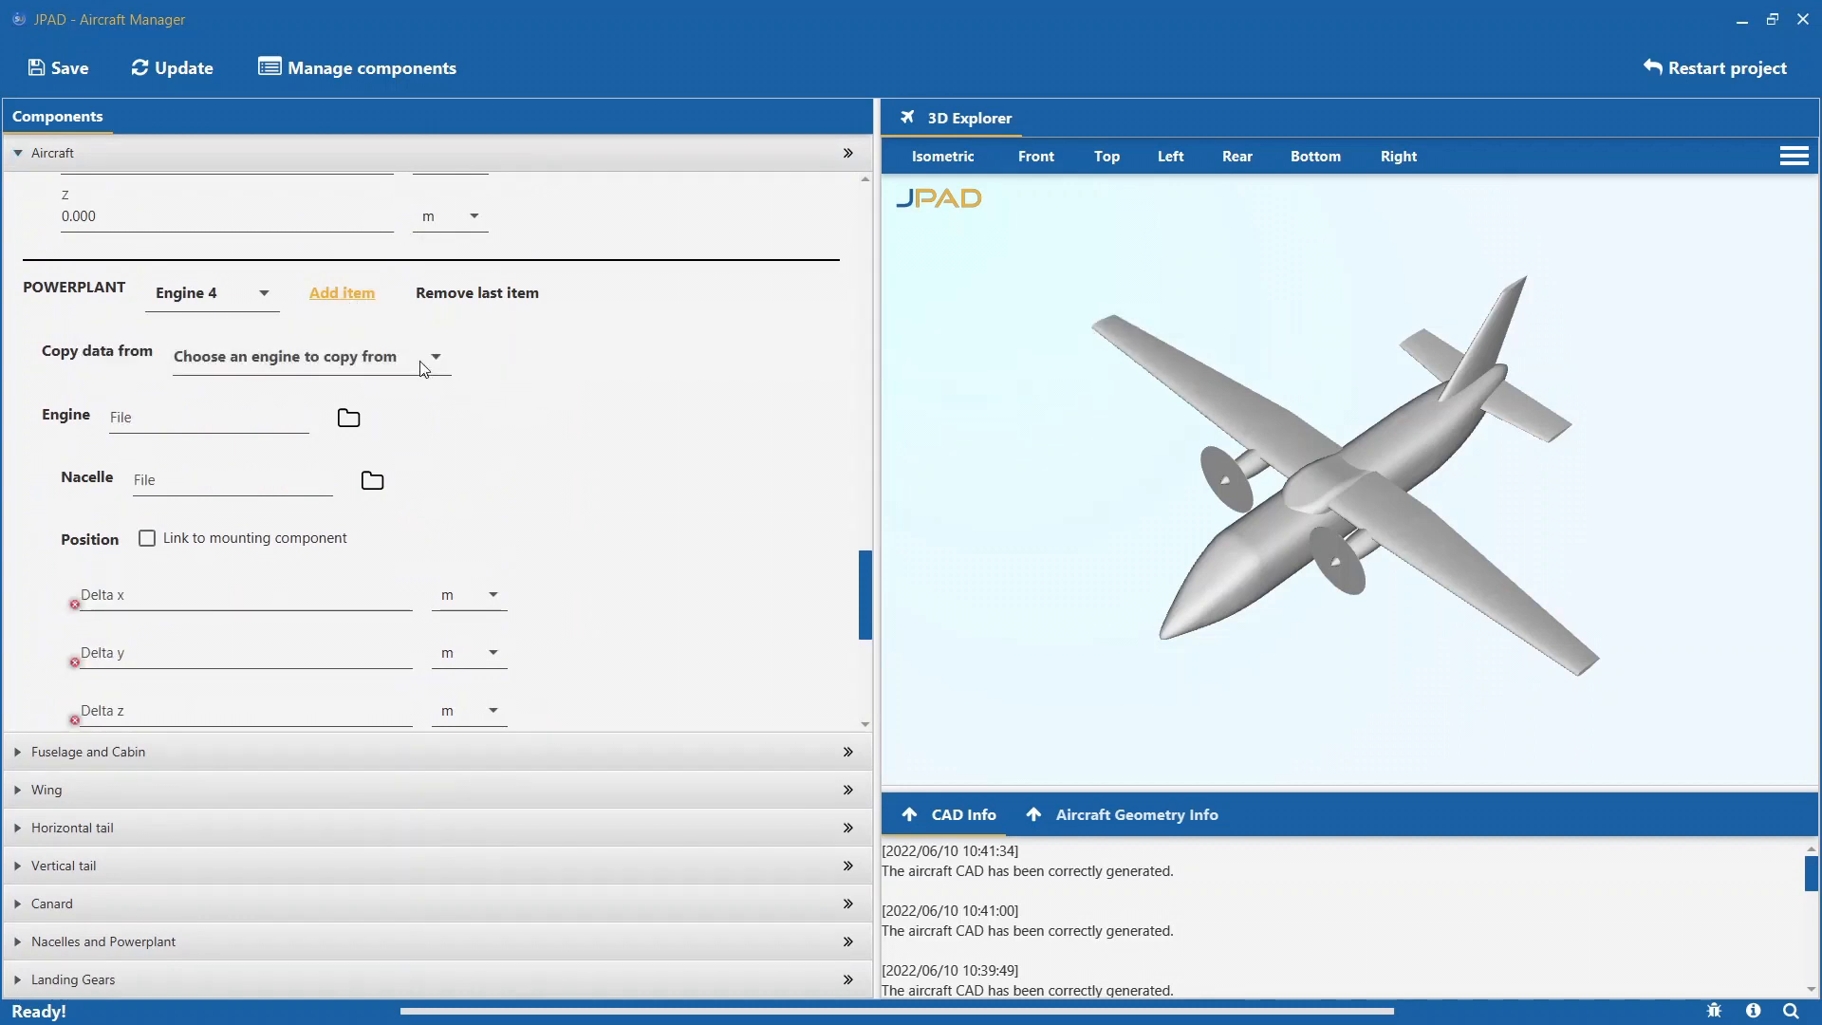
click(423, 370)
click(368, 470)
Mirror Engine 4 to the opposite wing by making its Delta y -11.290 m.
click(84, 653)
text(-)
scroll(667, 559, down, 2)
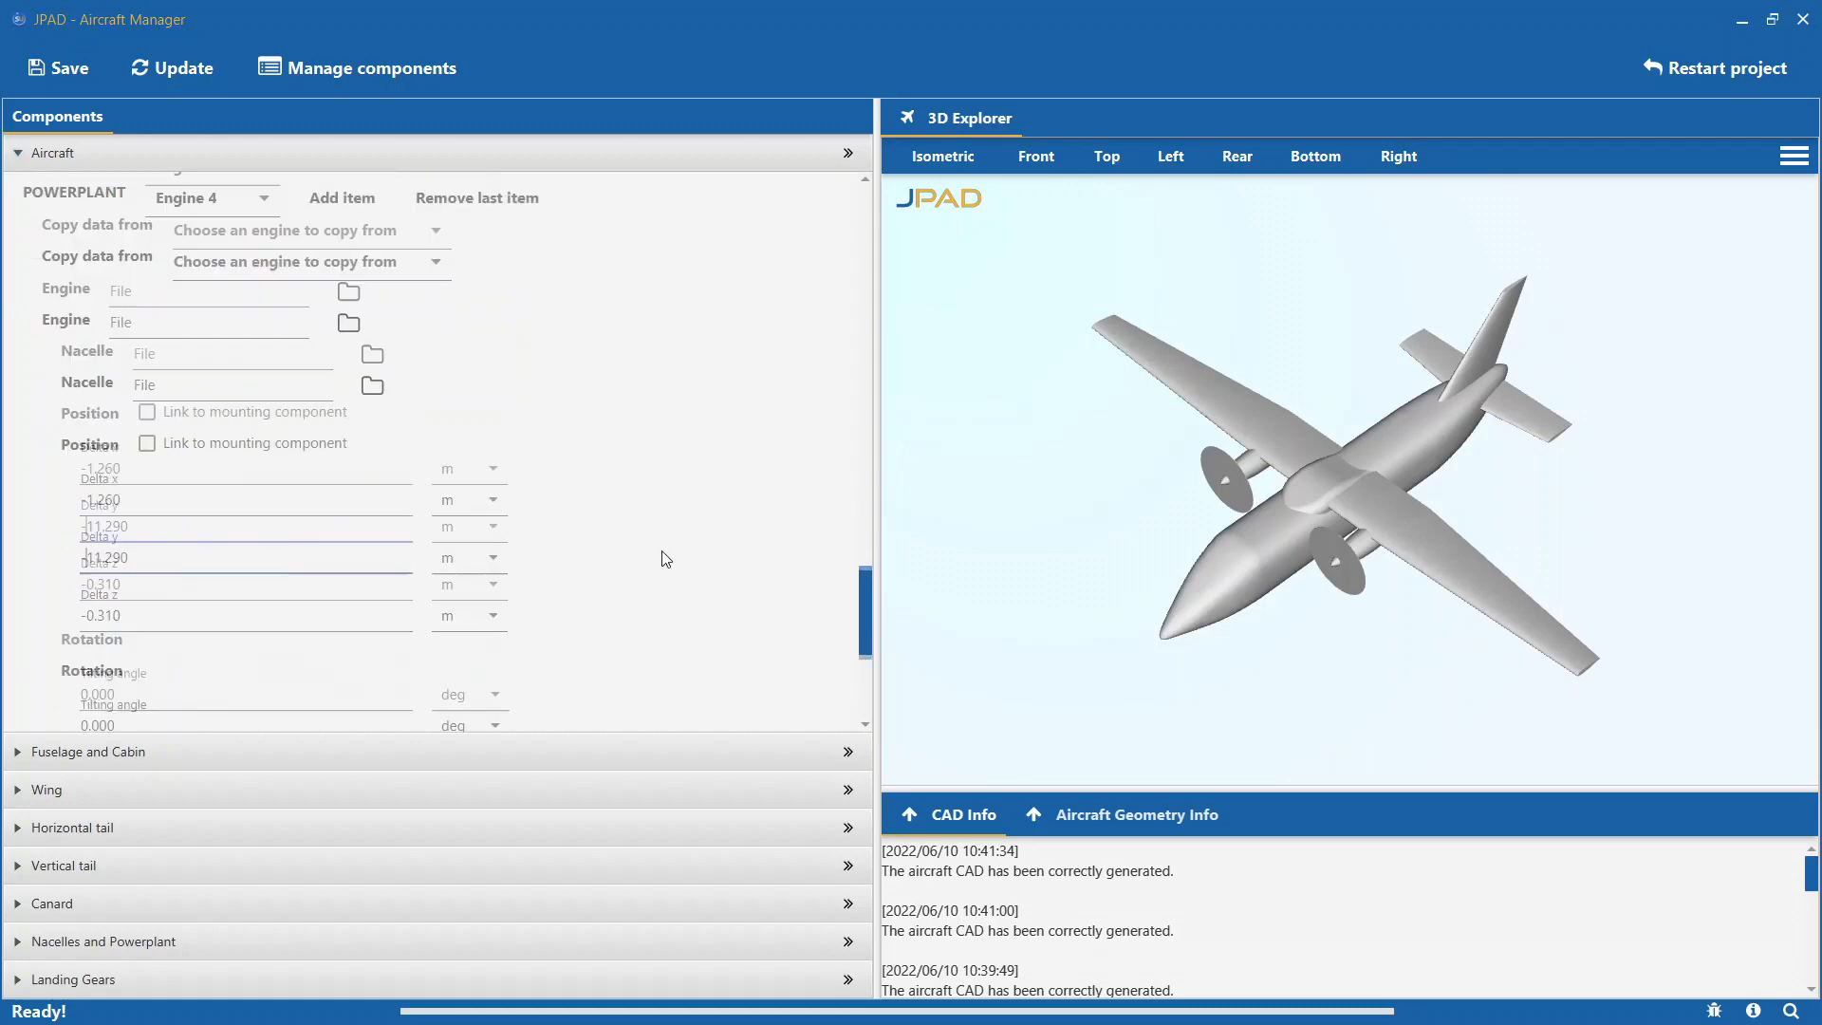
scroll(666, 559, down, 5)
Fill Engine 4's specifications by copying Engine 3, and Nacelle 4's geometry by copying Nacelle 3.
click(162, 940)
click(317, 489)
click(293, 596)
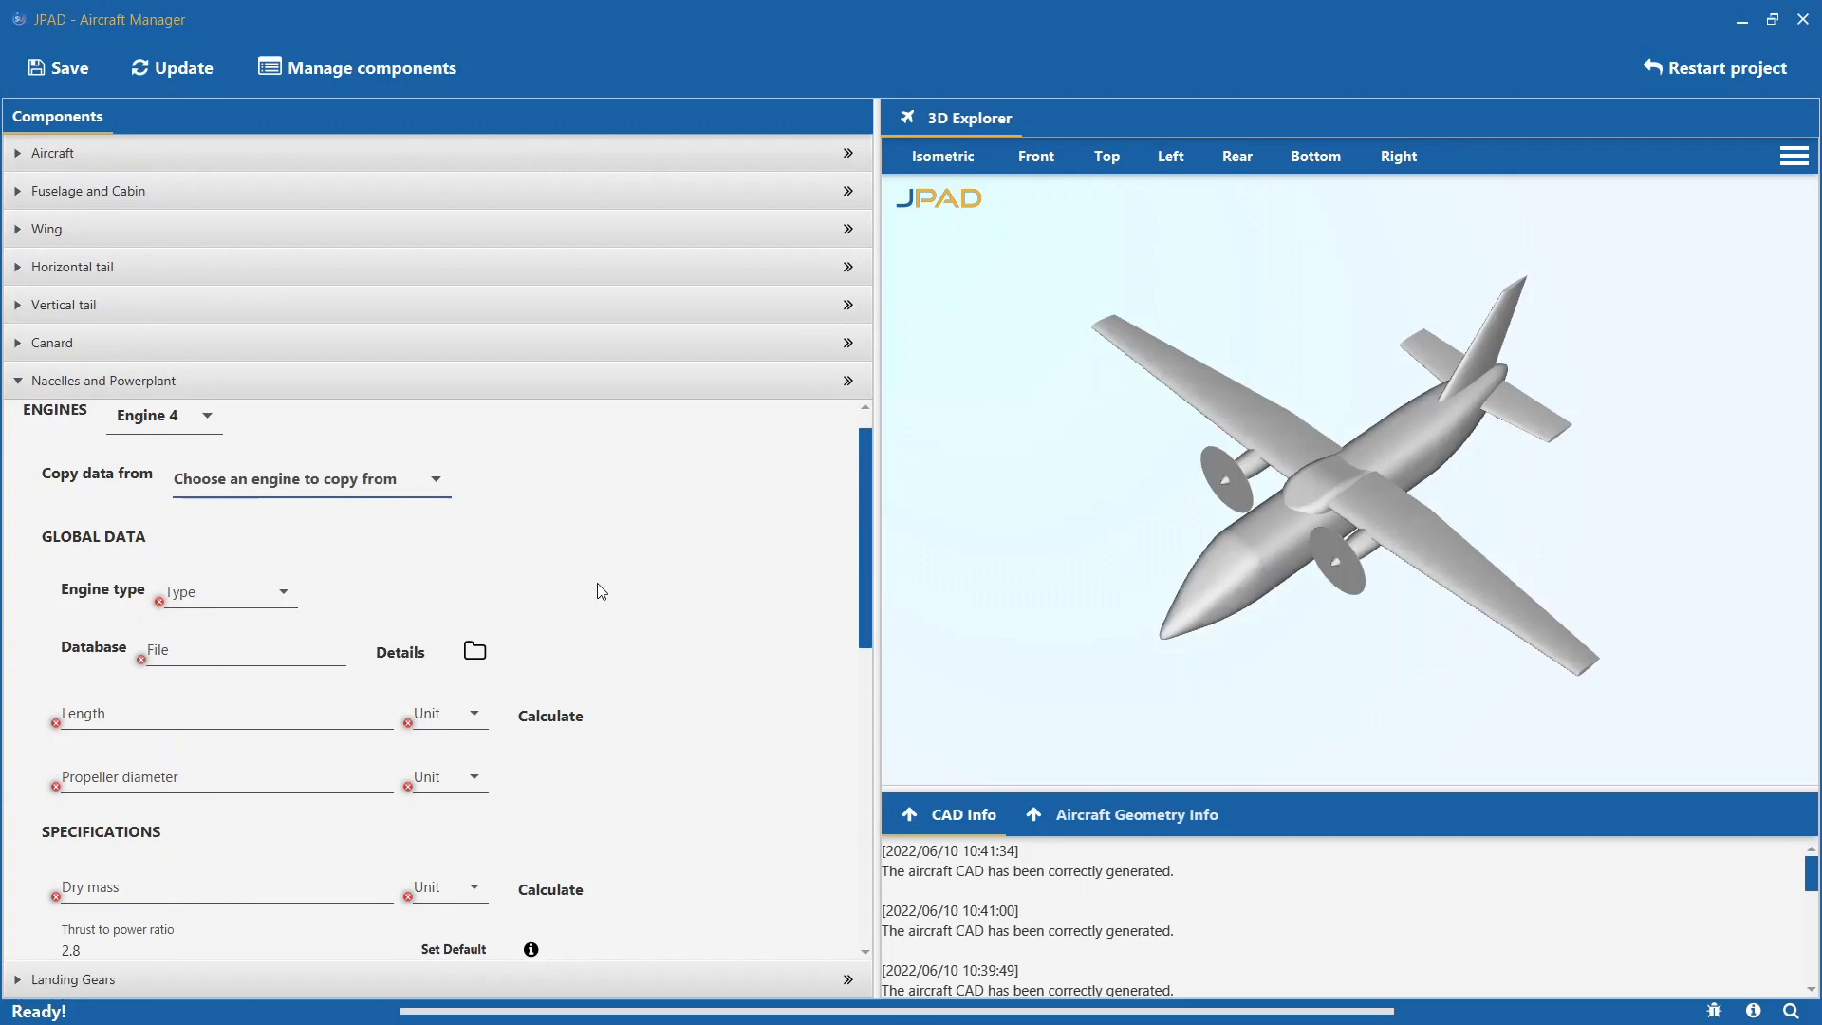
scroll(598, 590, down, 8)
click(305, 653)
click(285, 767)
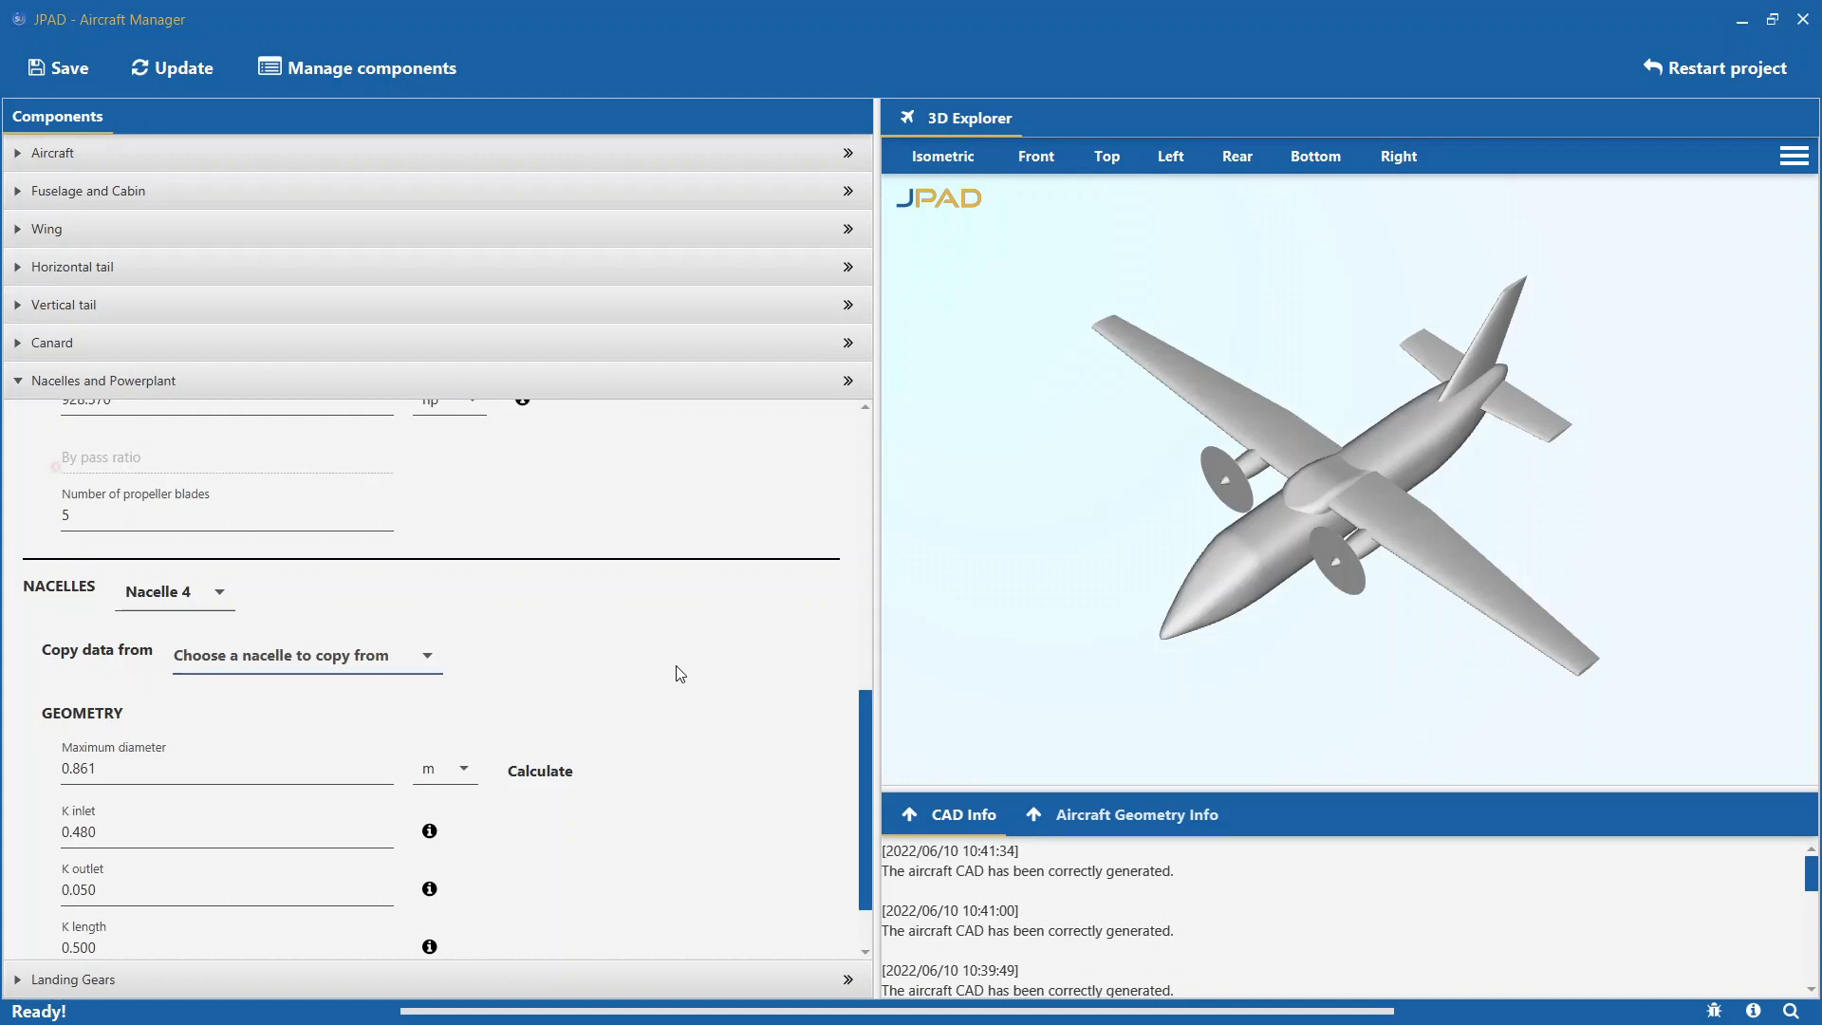
Add a second panel to the vertical tail.
click(171, 314)
scroll(355, 500, down, 10)
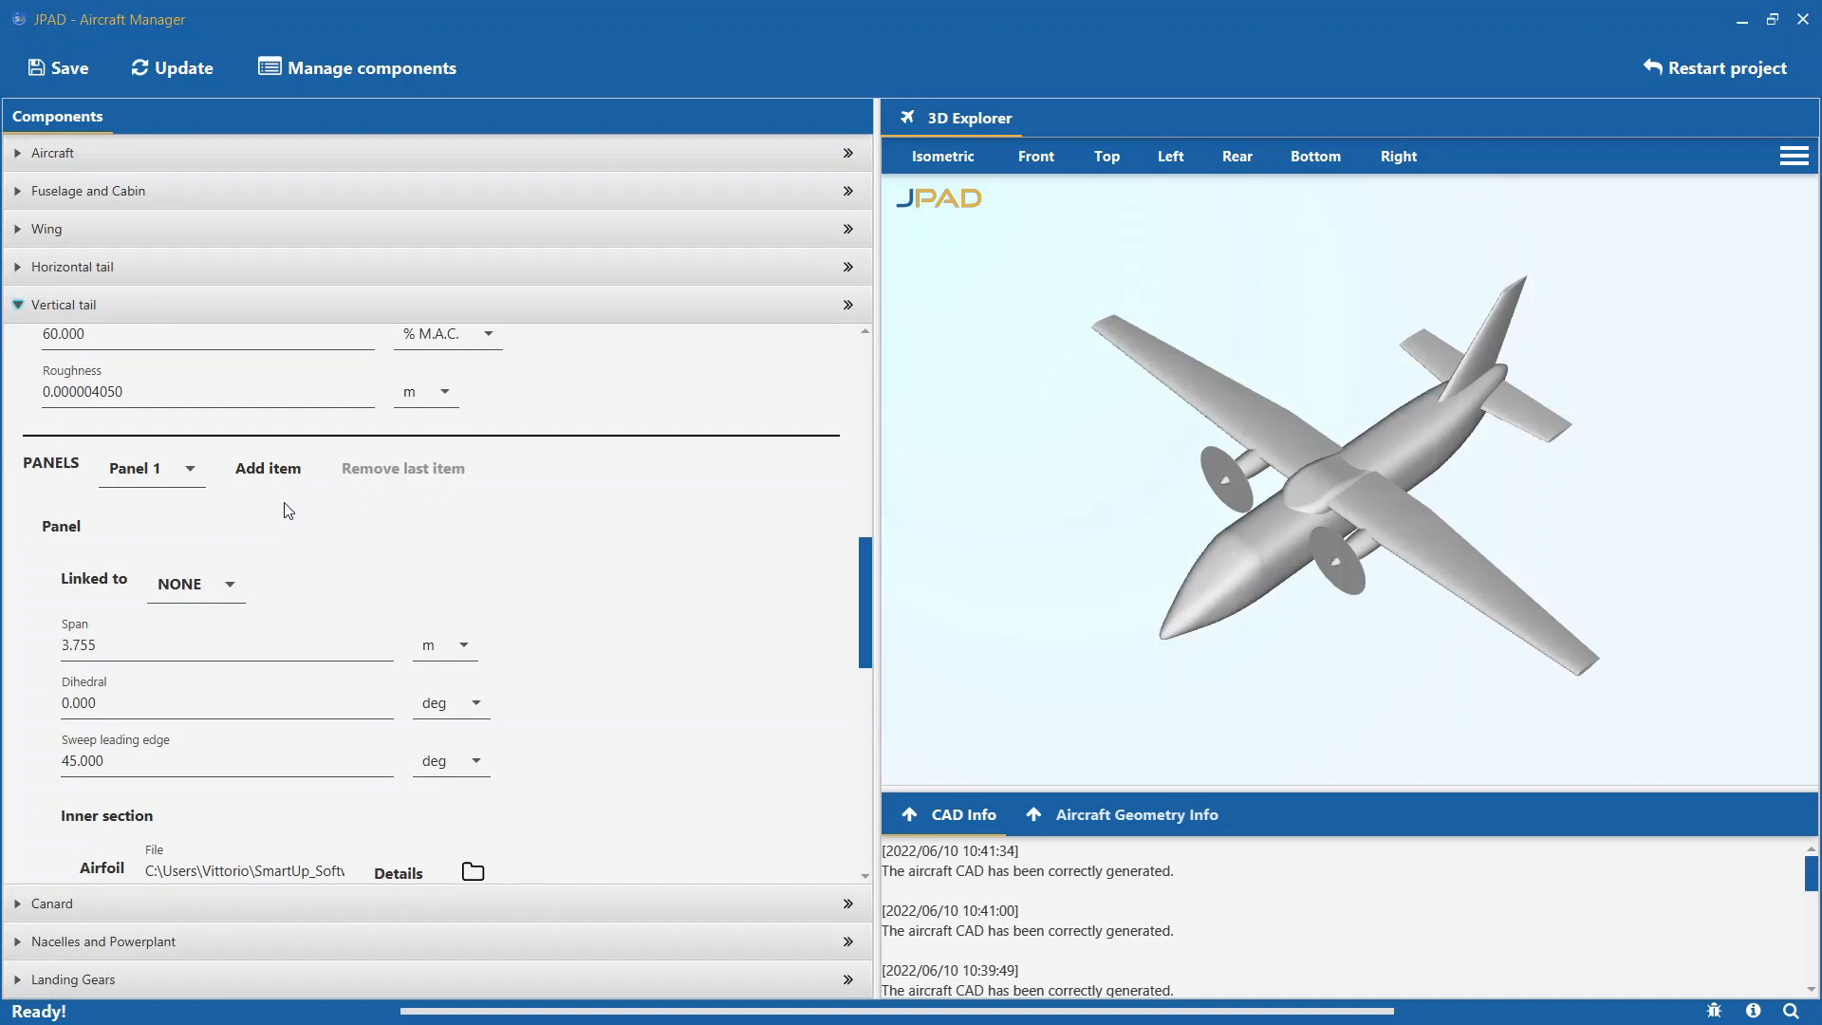
click(282, 471)
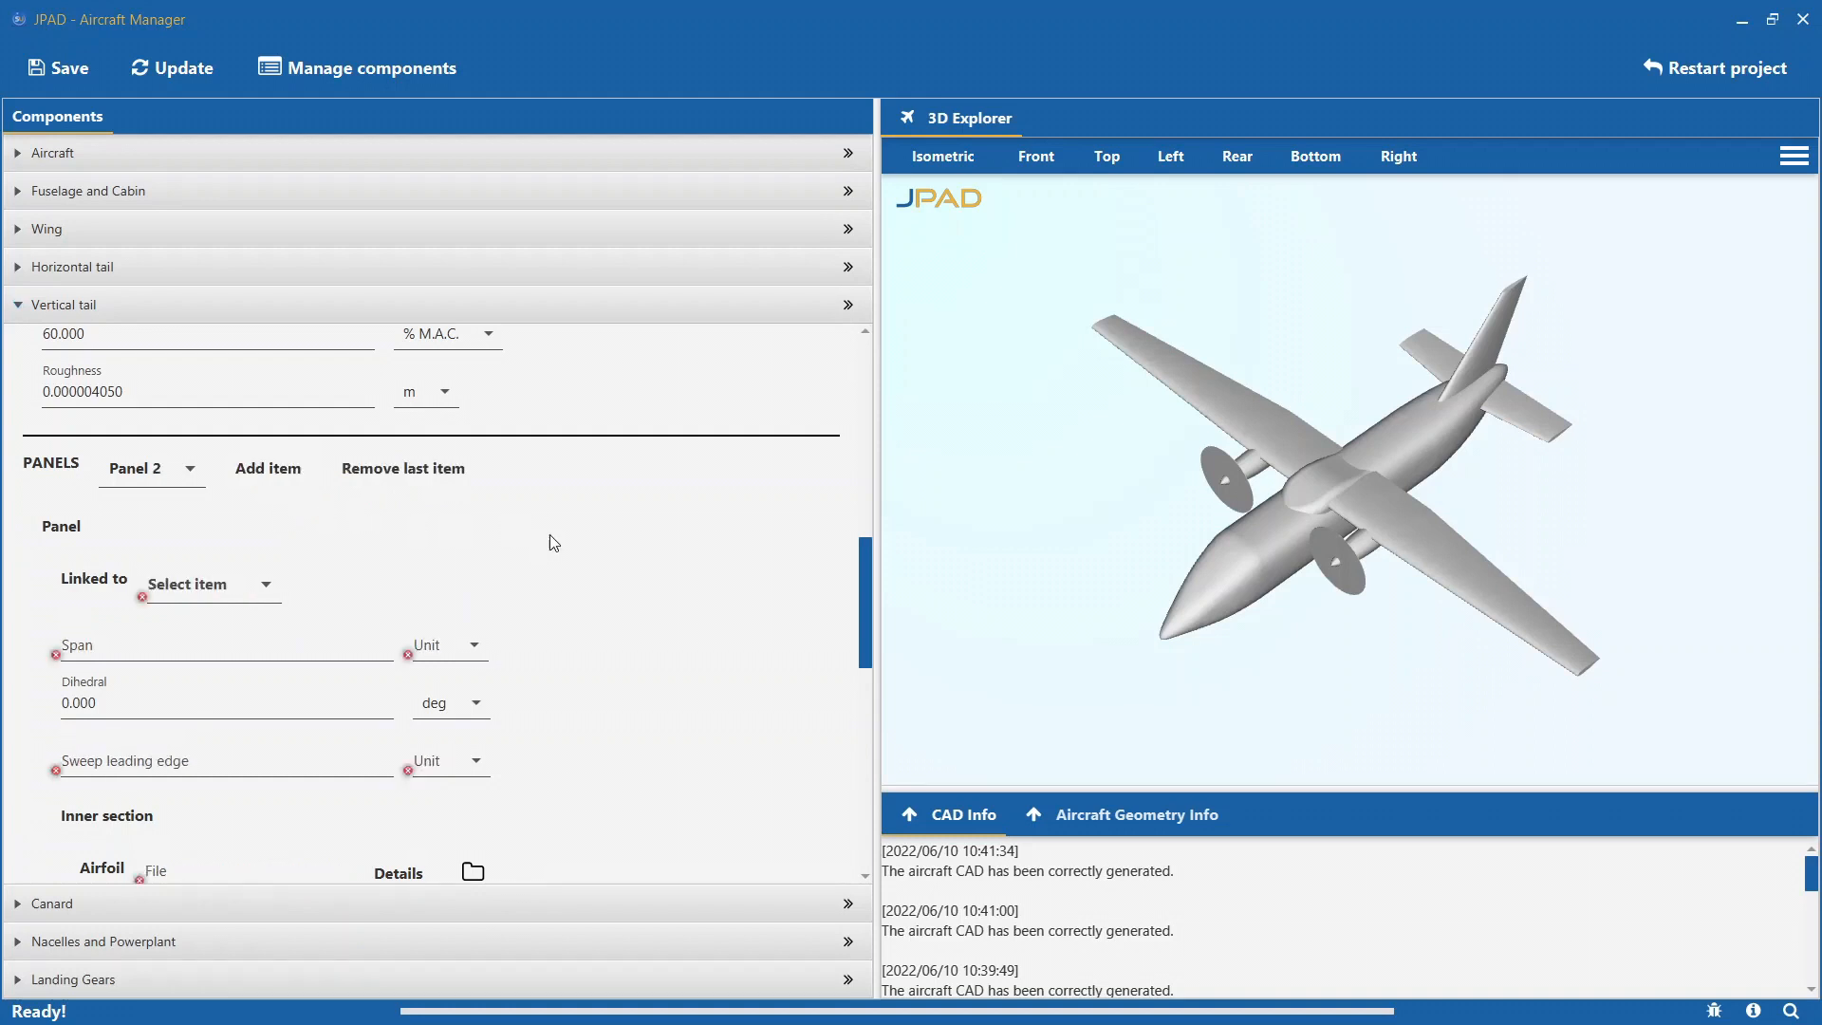
Set the vertical tail's Panel 1 span to 1.6 m and its leading-edge sweep to 65 deg.
scroll(554, 539, down, 1)
click(151, 419)
click(152, 446)
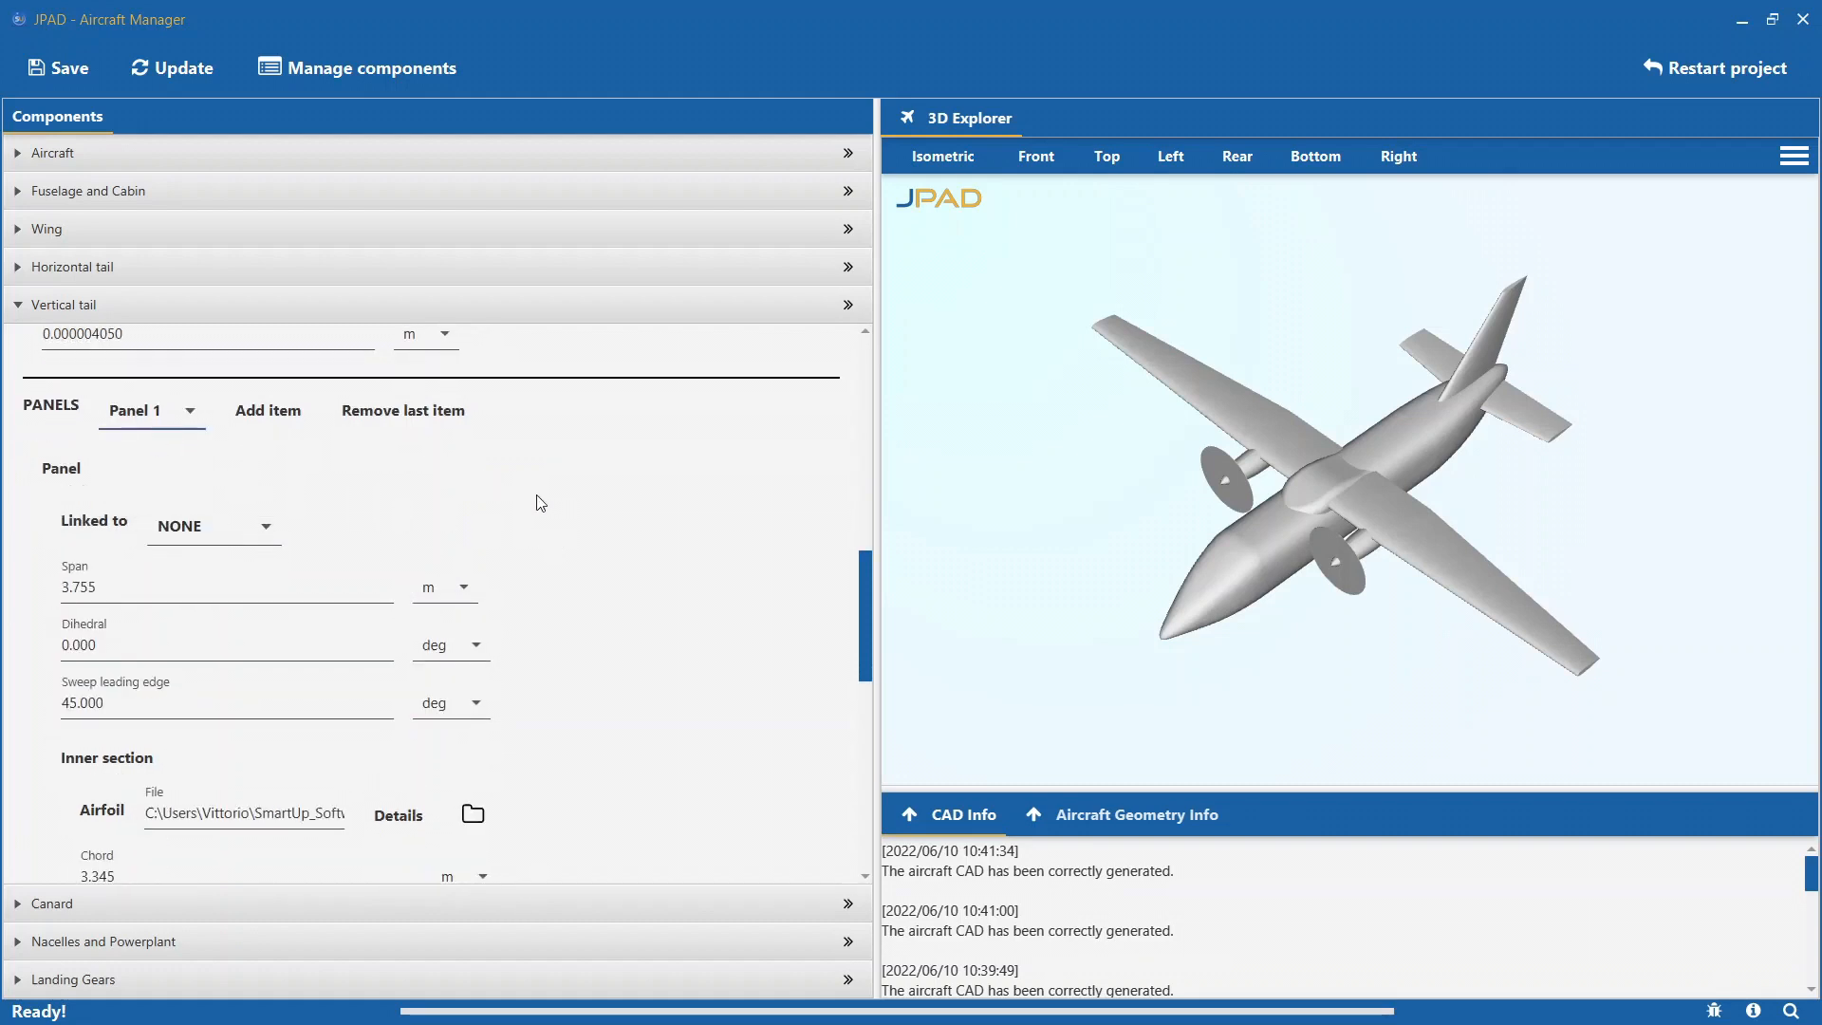
scroll(540, 503, down, 2)
drag(104, 502, 17, 513)
text(1.6)
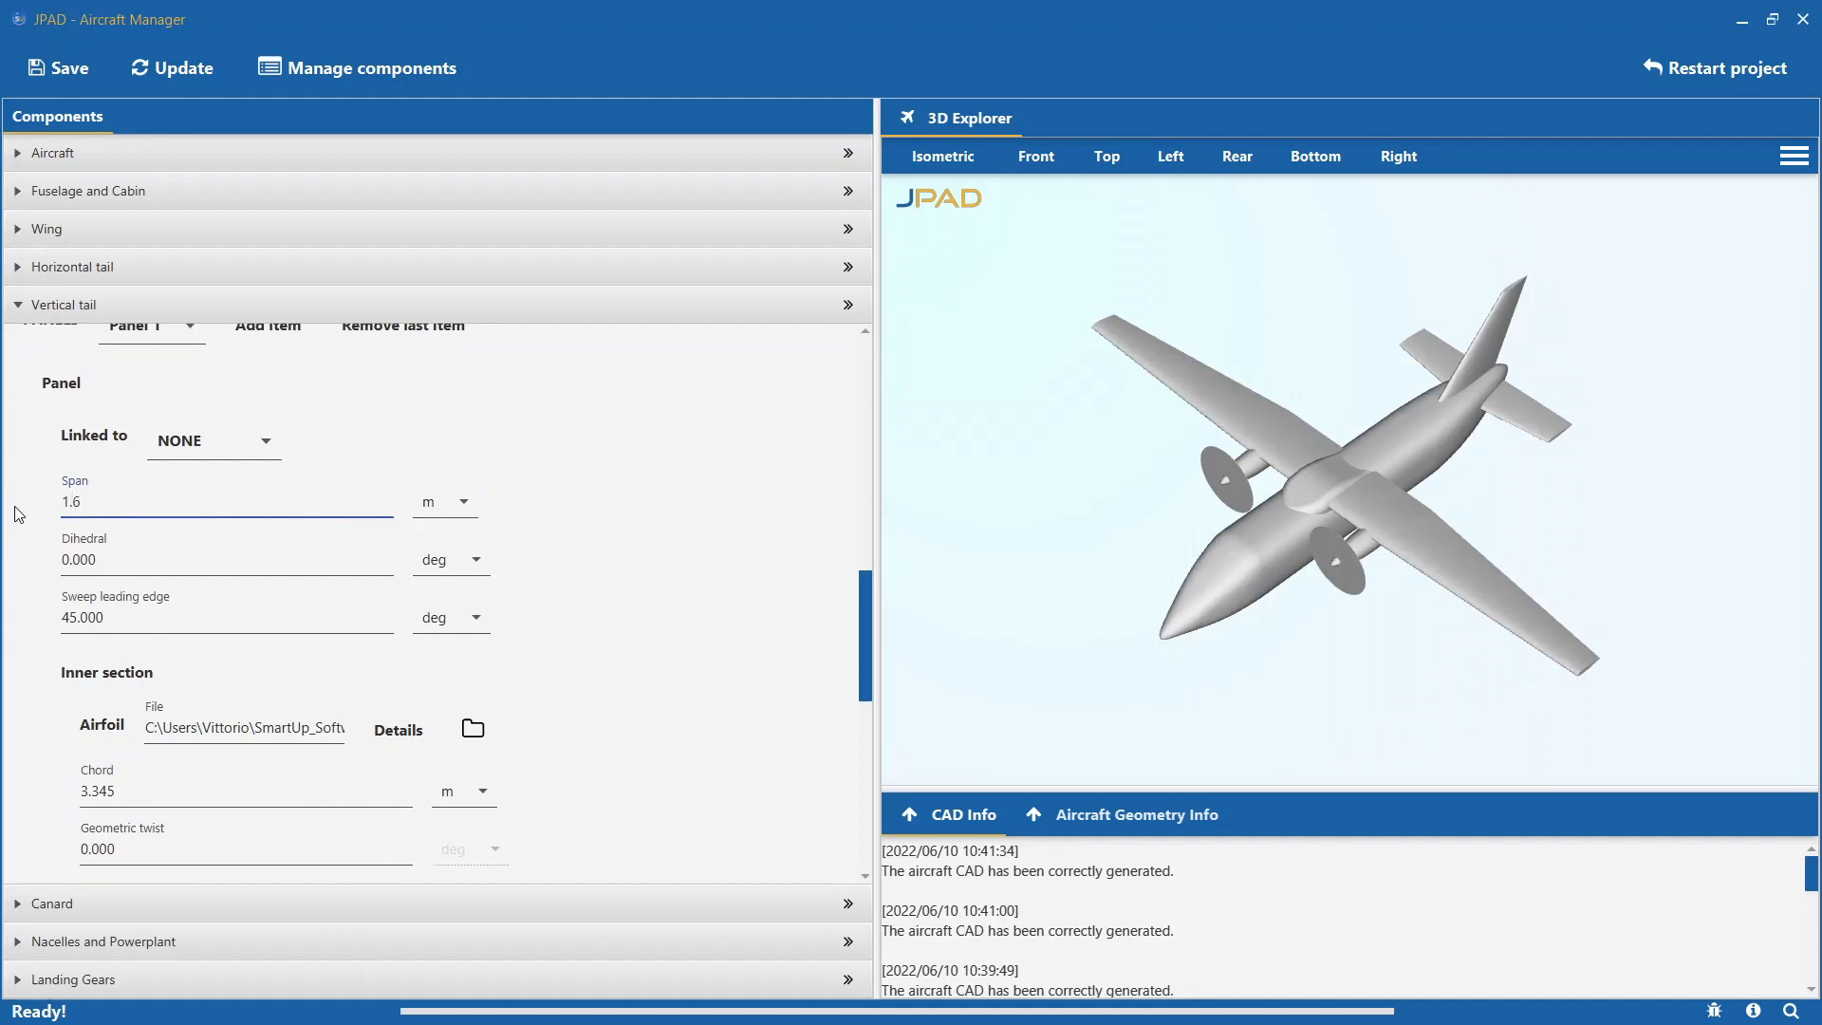
drag(104, 618, 57, 617)
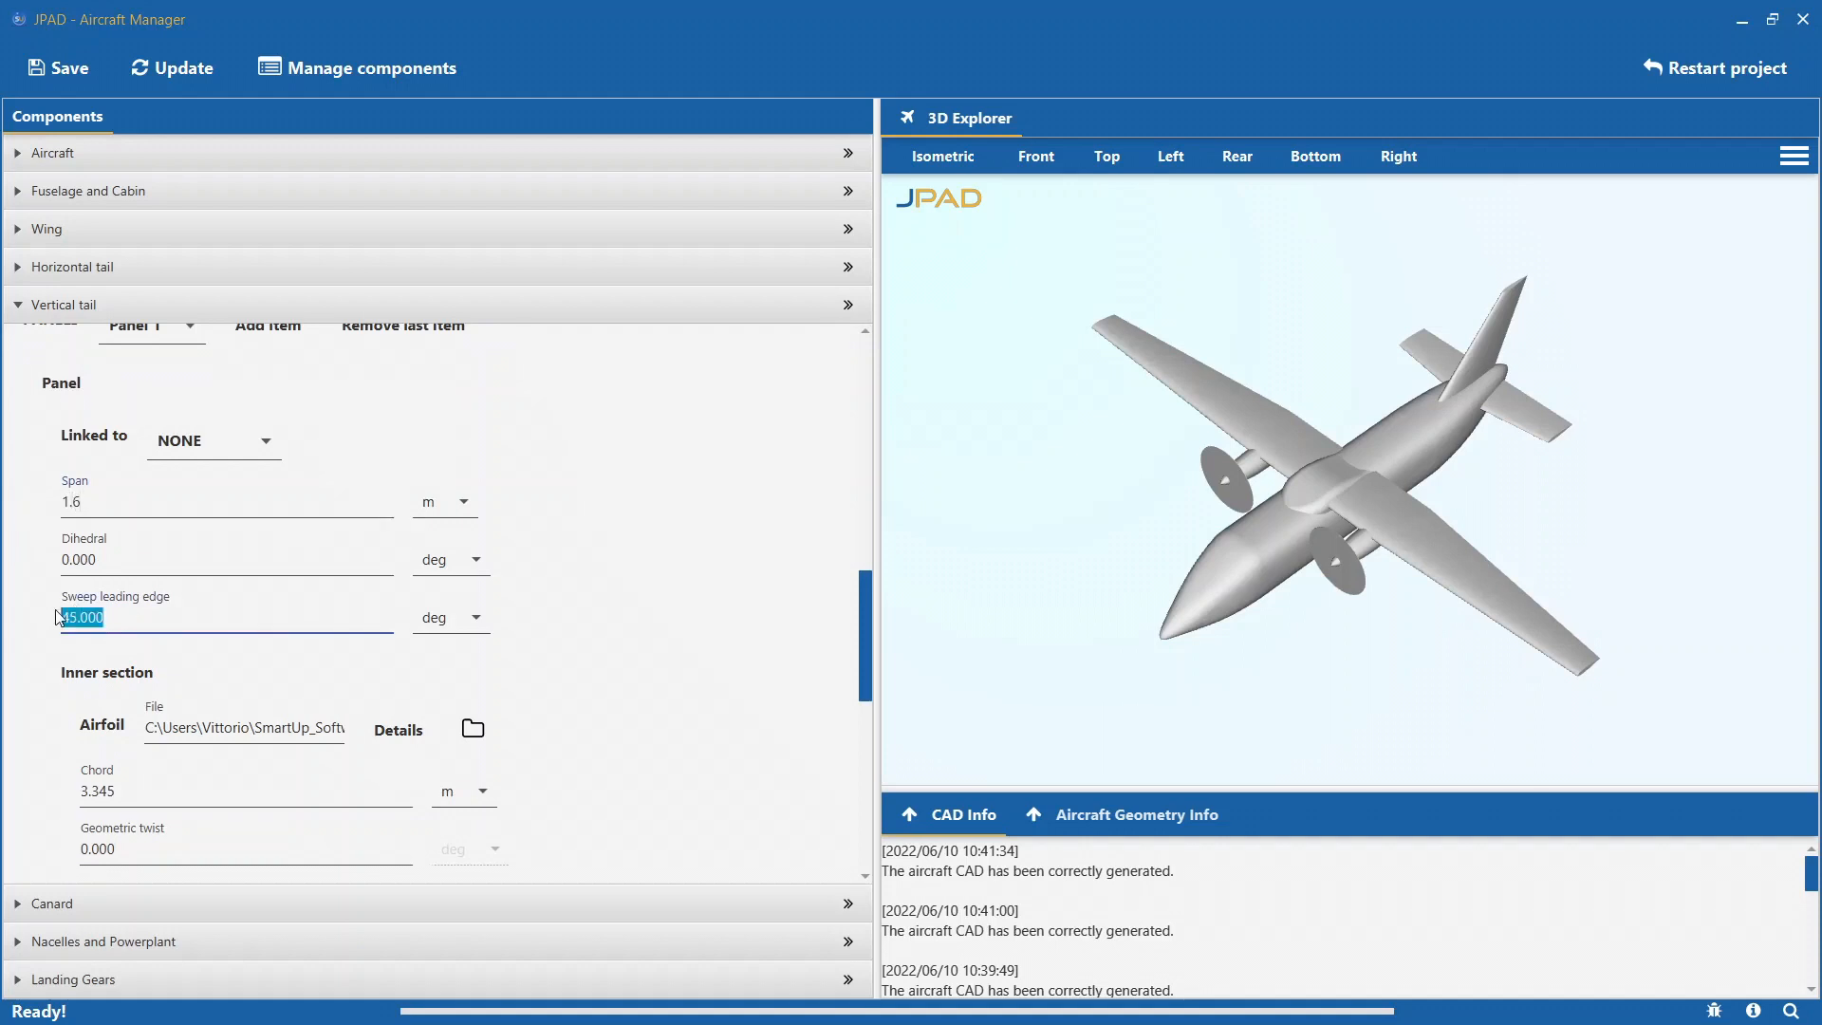
text(65)
Set the outer section chord of the vertical tail's Panel 1 to 1.32 m.
scroll(569, 627, down, 5)
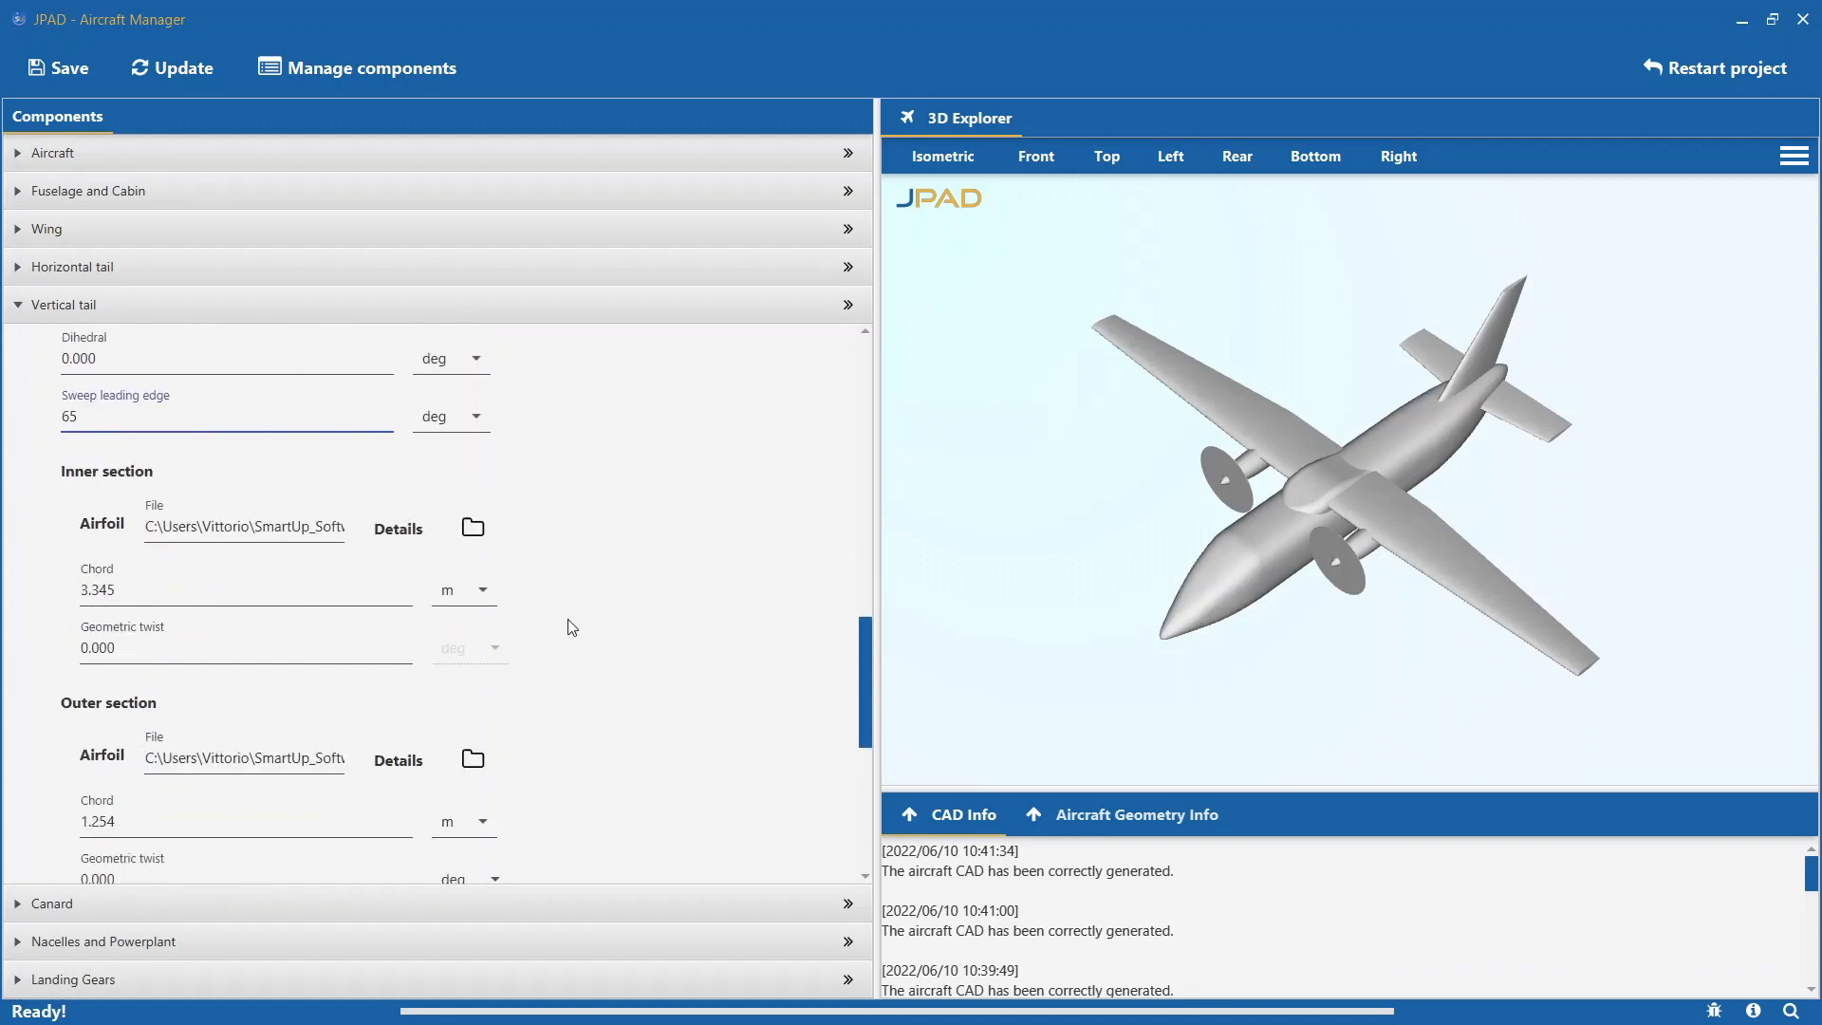
scroll(572, 626, down, 1)
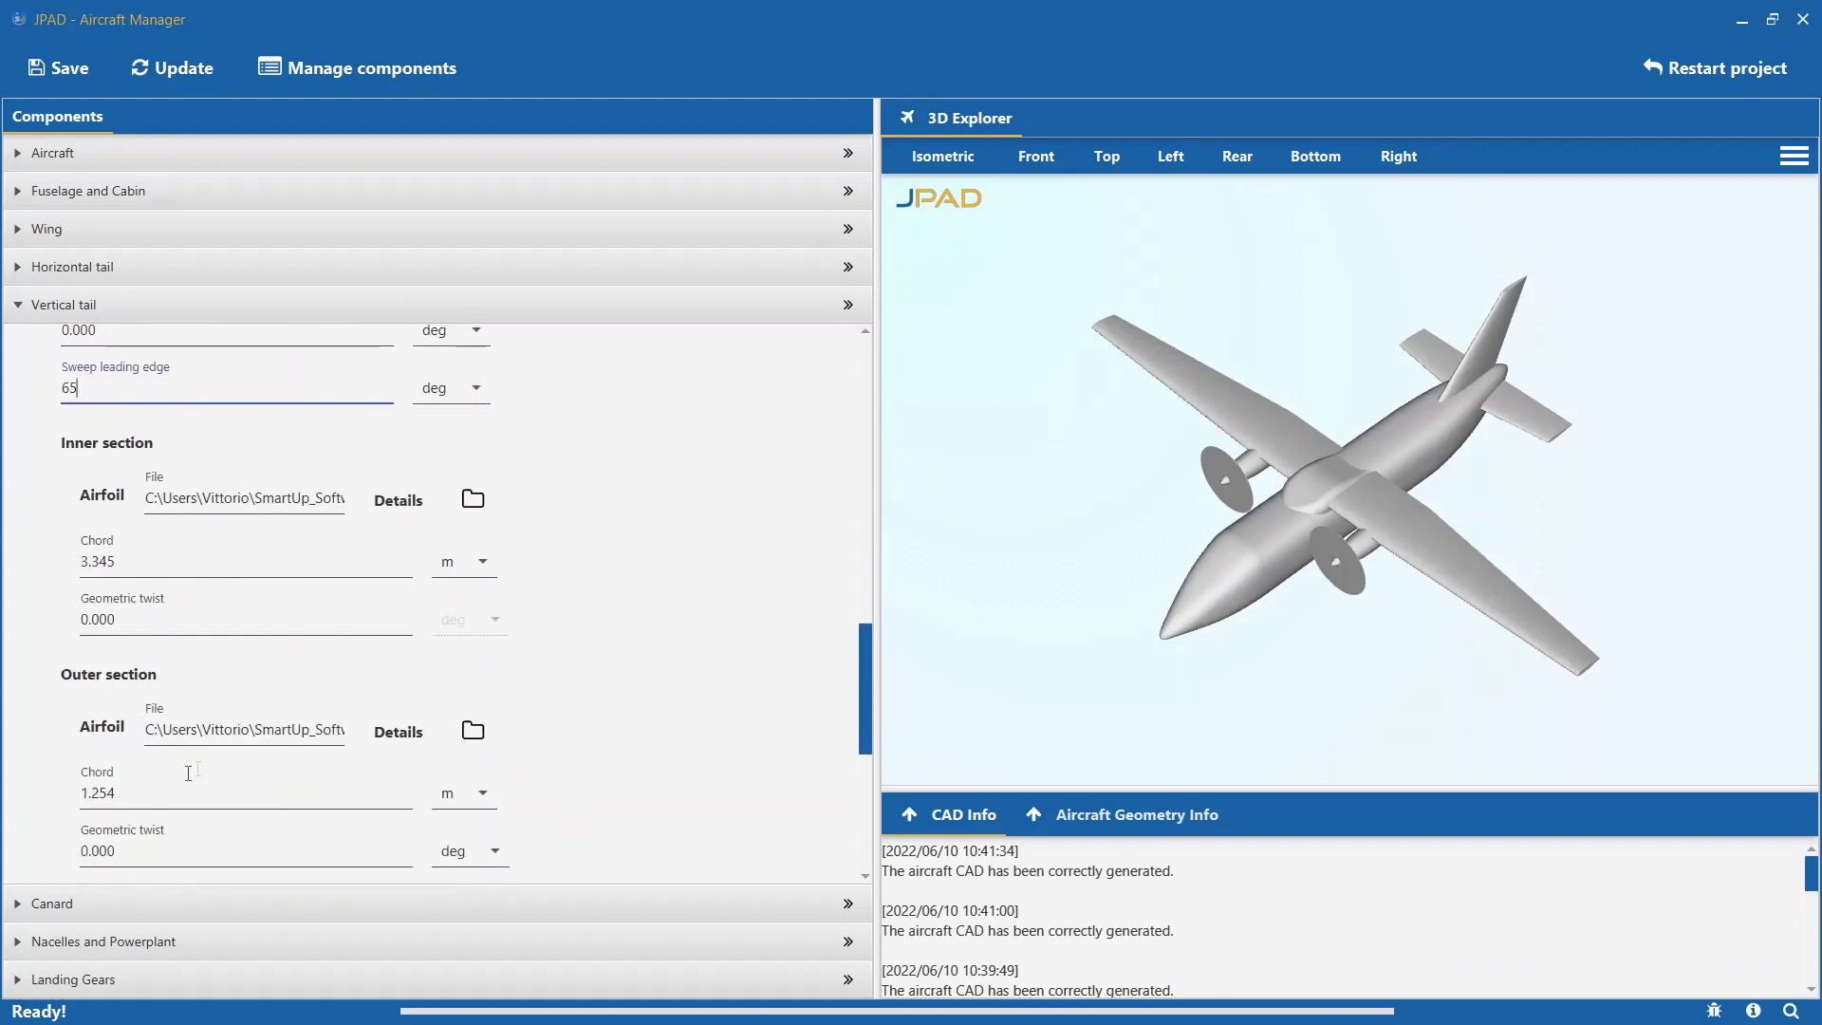
double_click(153, 795)
text(1)
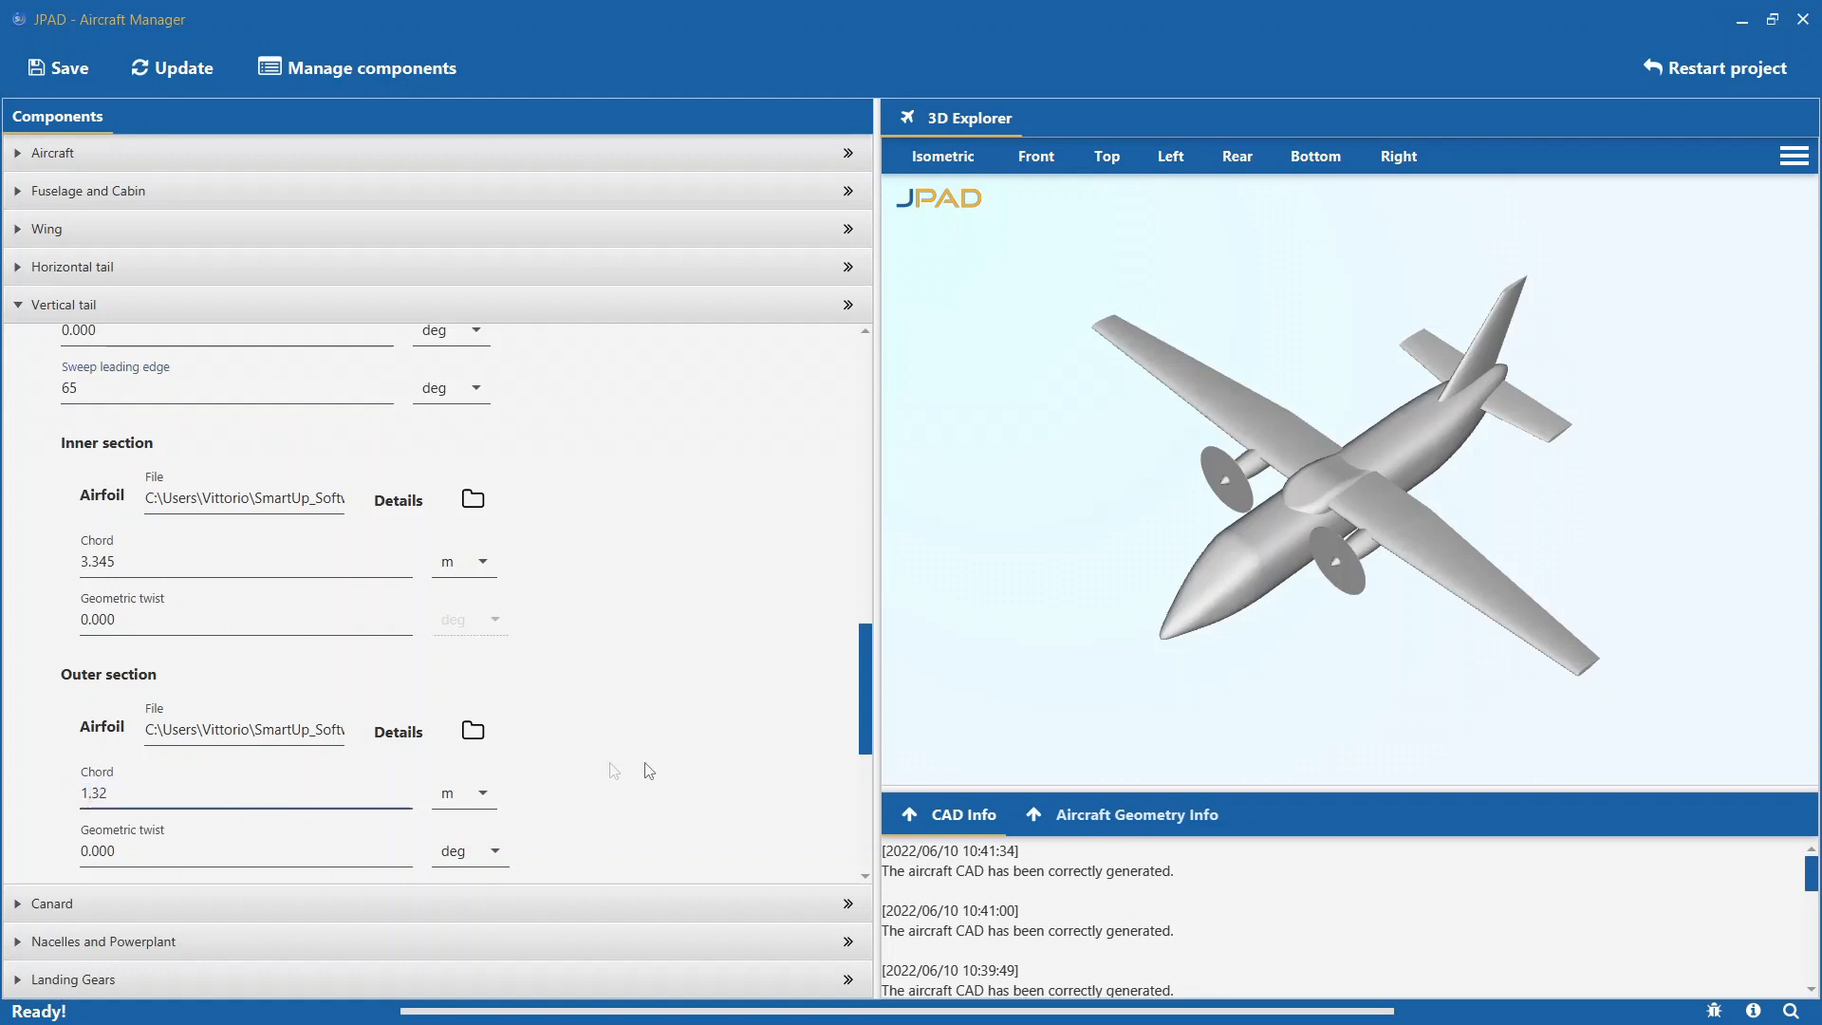
click(665, 769)
scroll(667, 760, down, 3)
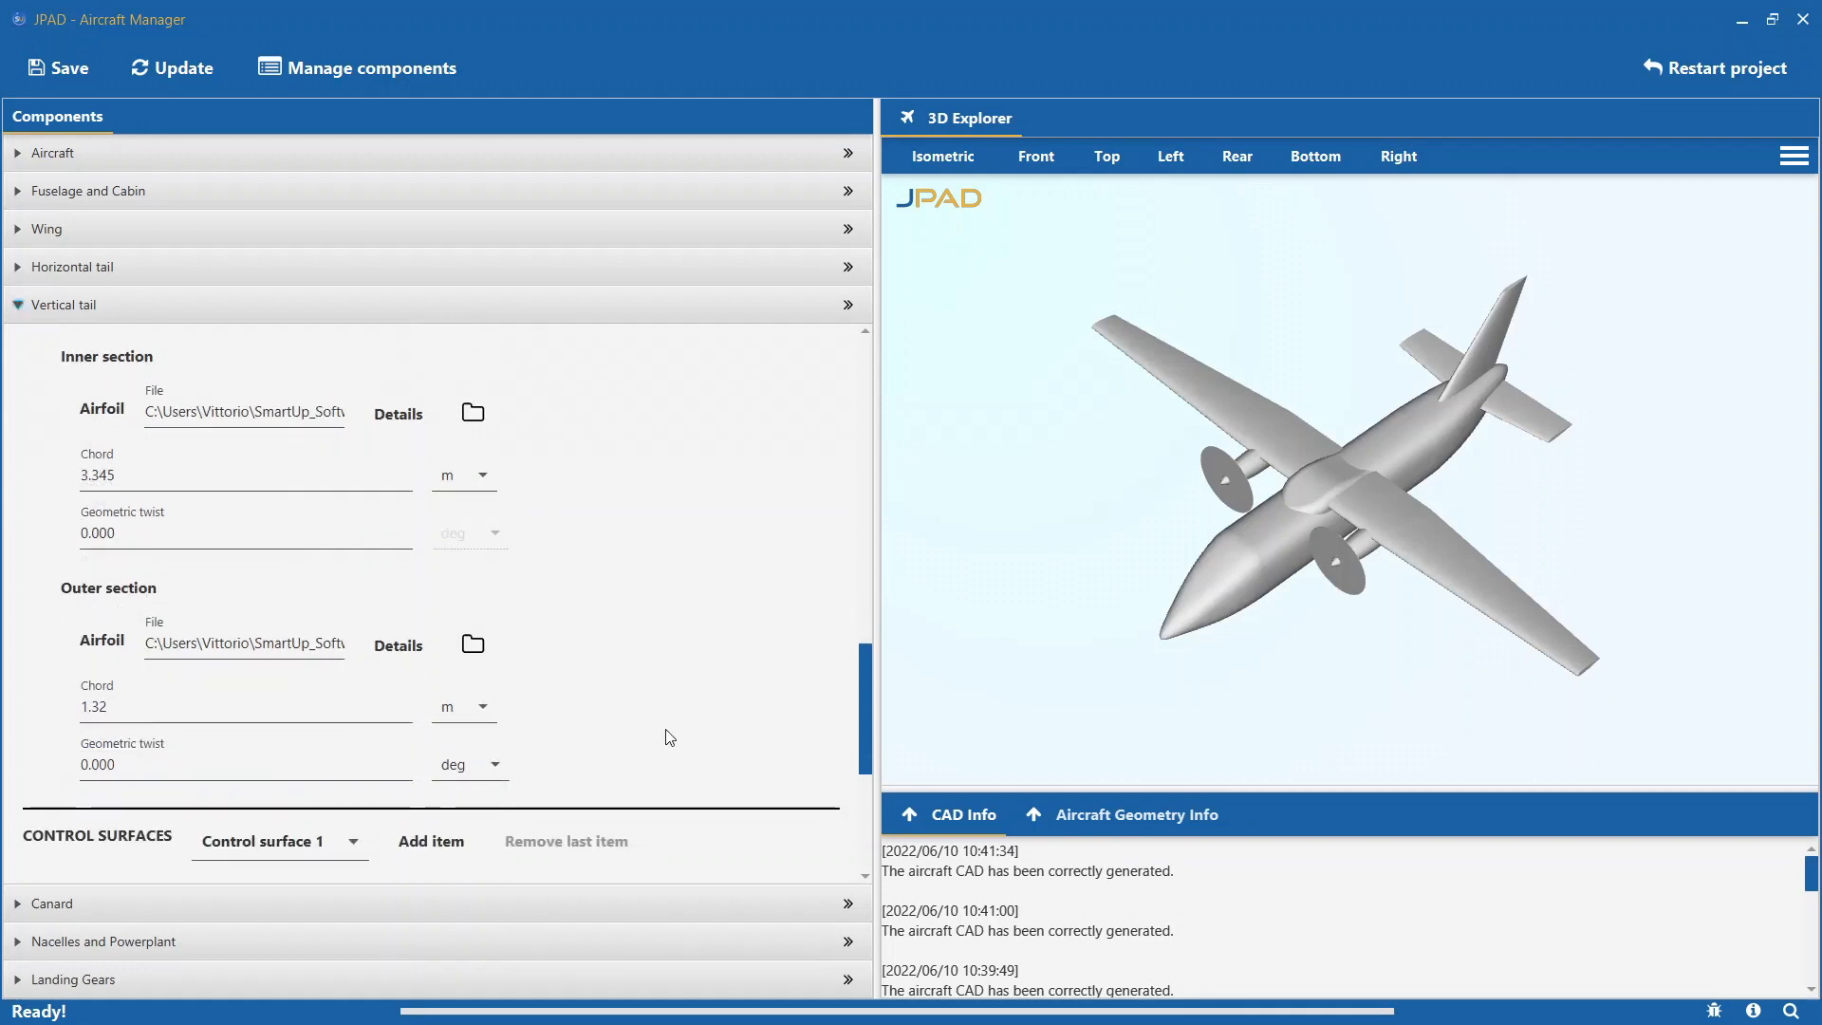
Link the vertical tail's Panel 2 to Panel 1 and review its inherited inner section.
scroll(667, 738, up, 15)
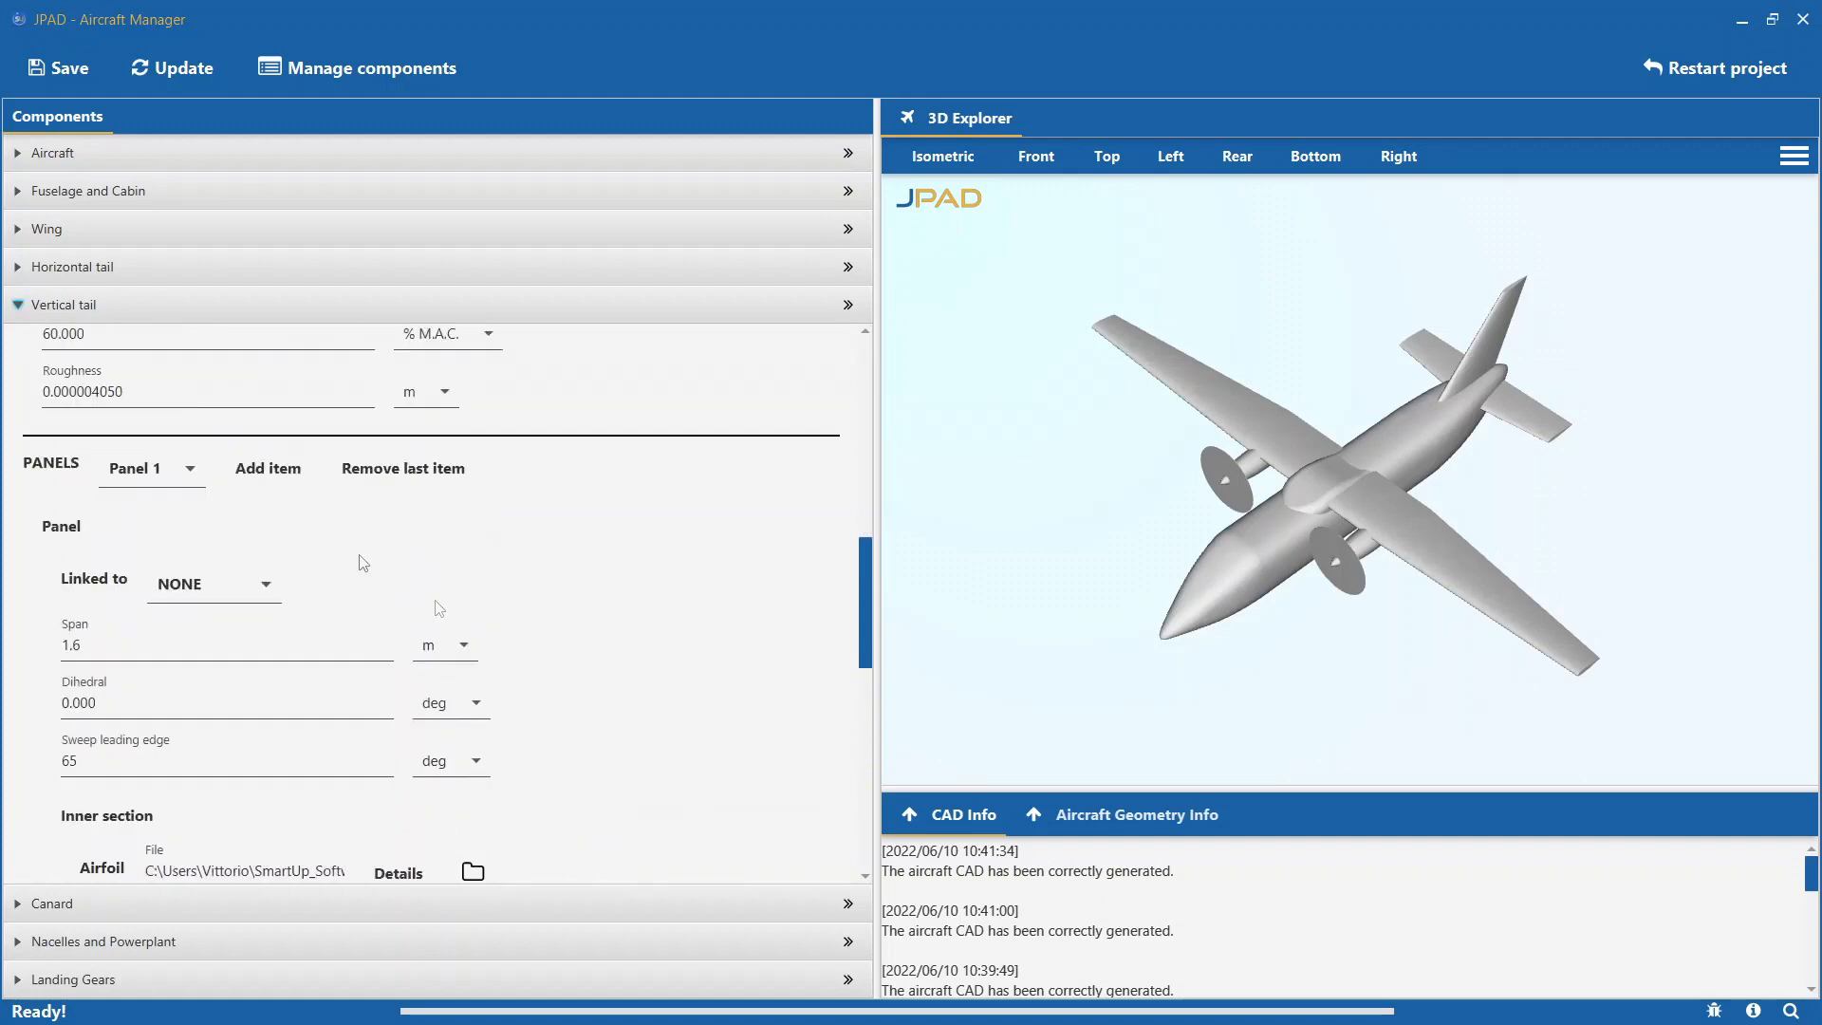
click(150, 468)
click(143, 547)
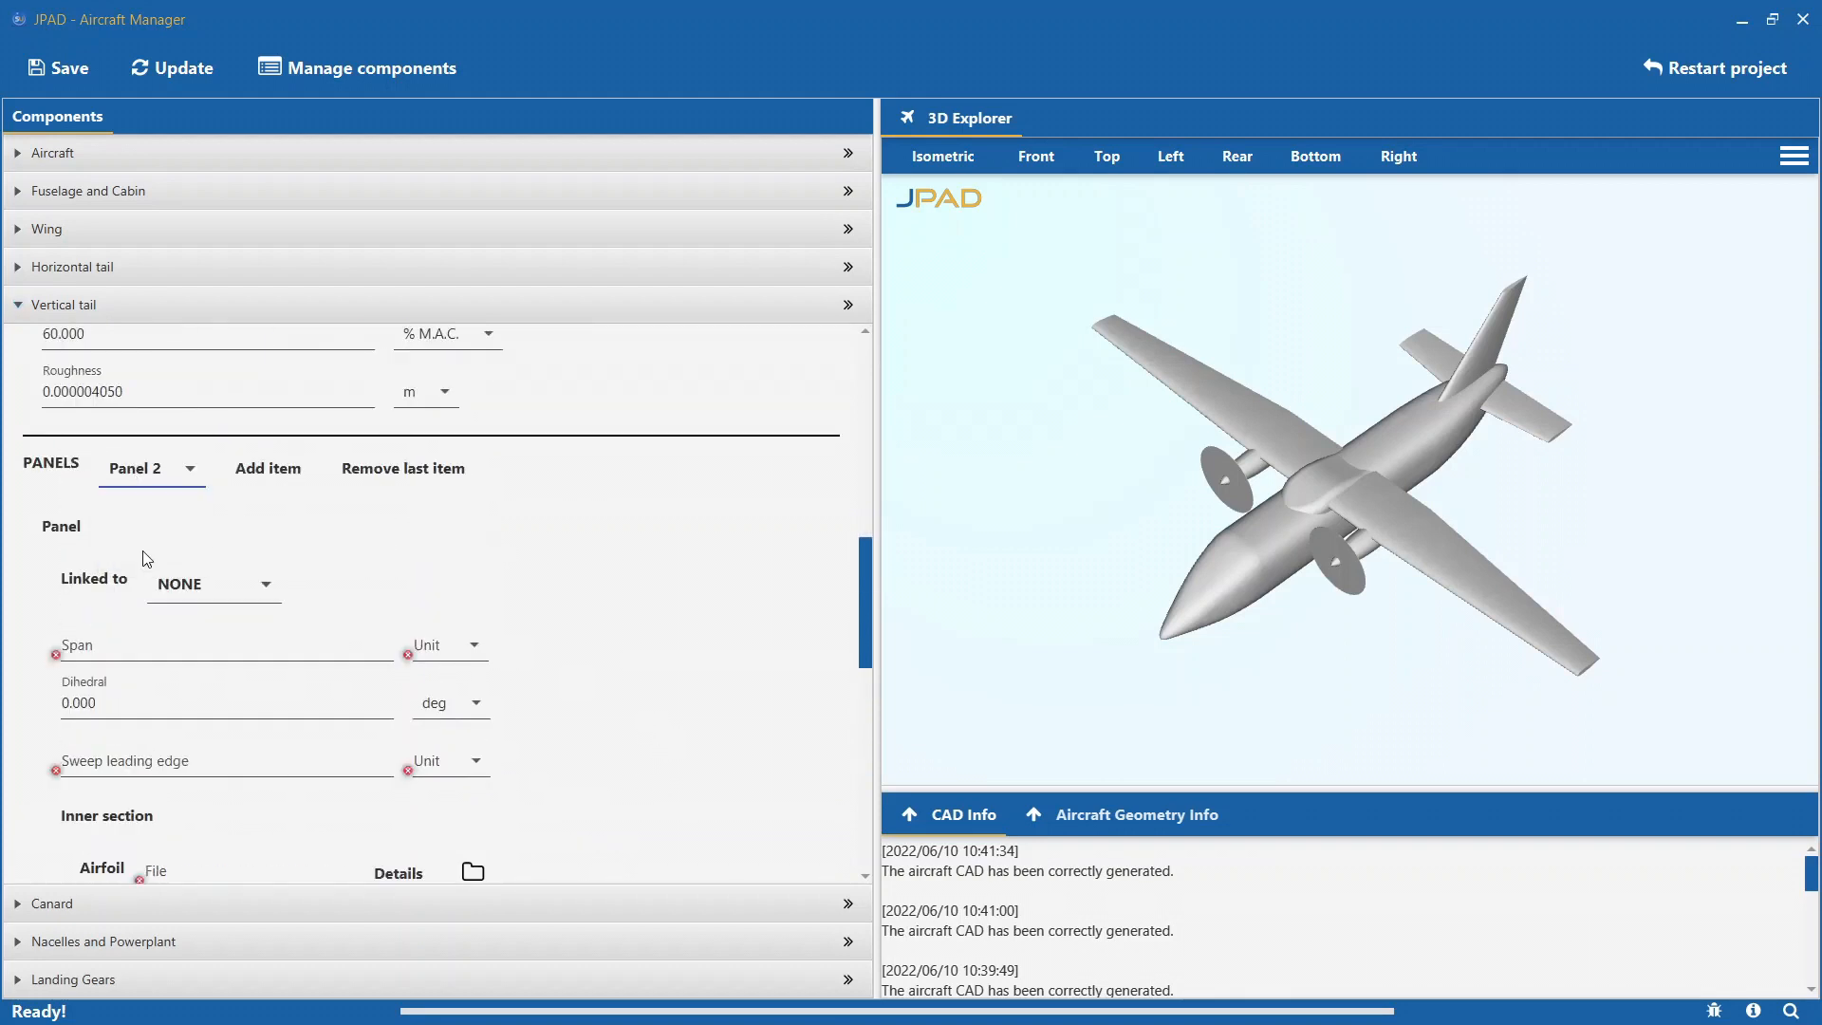
click(216, 584)
click(198, 651)
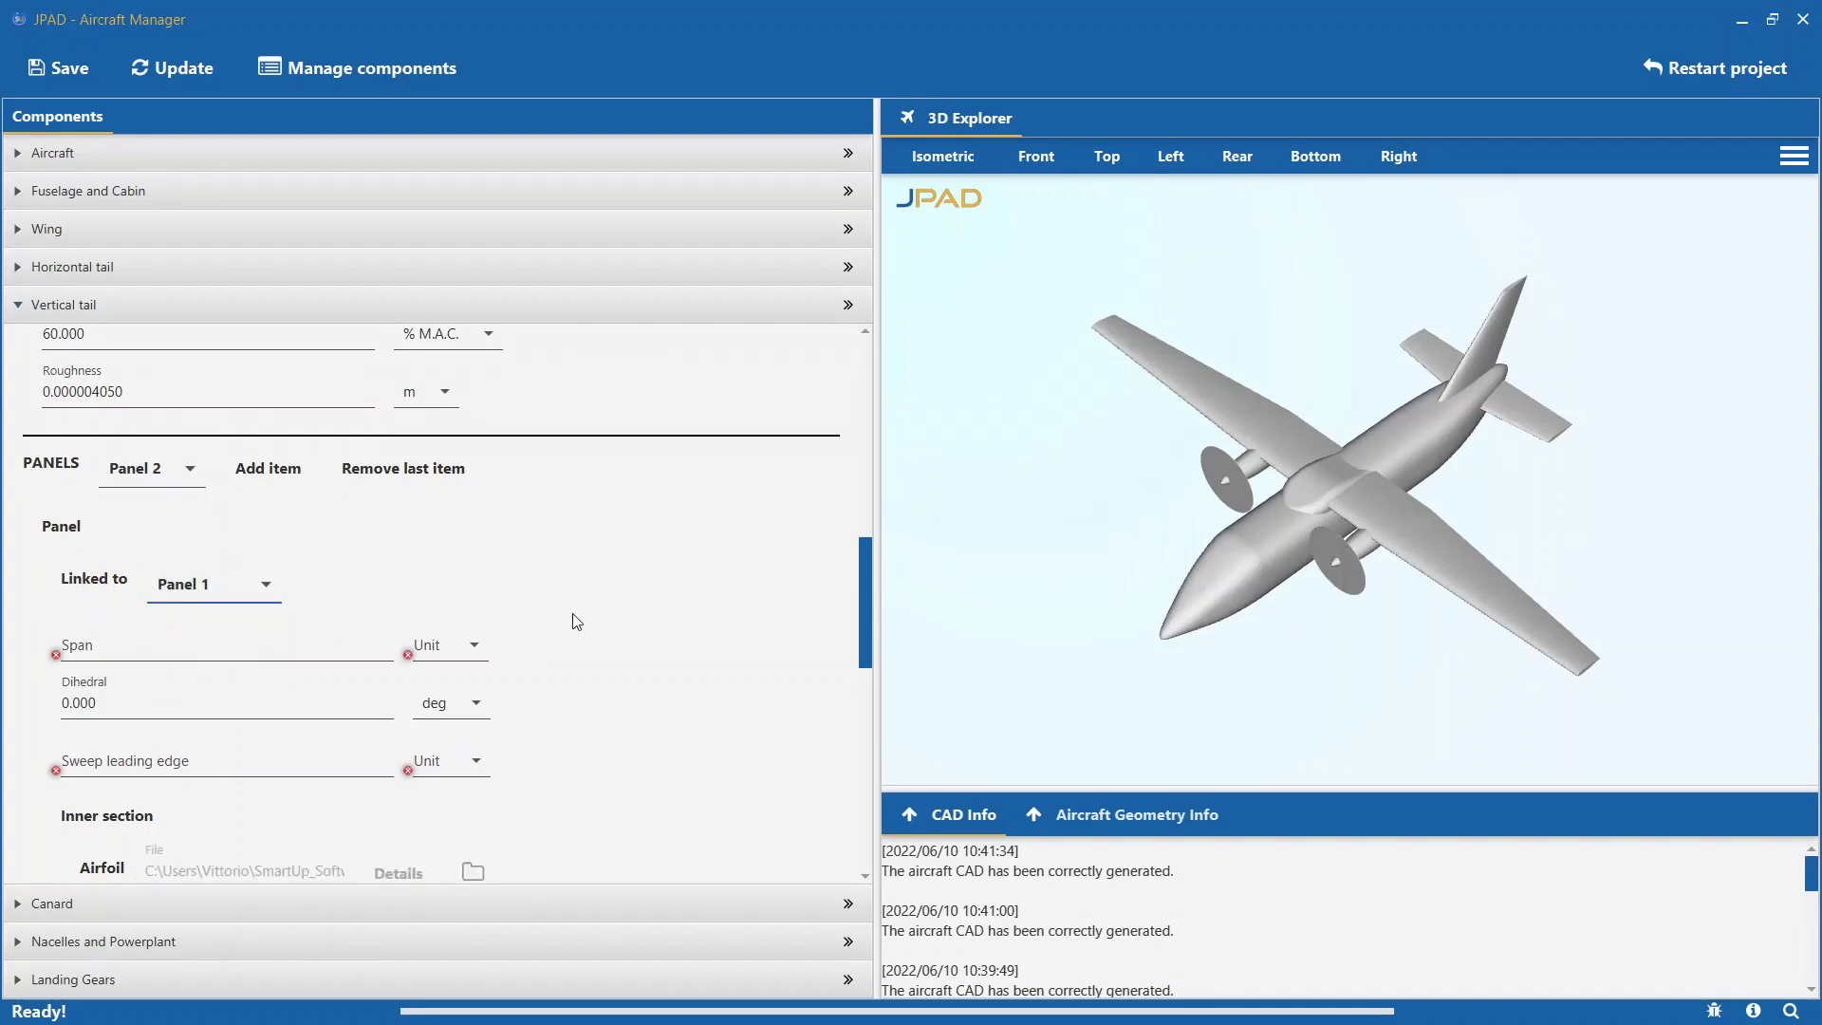
scroll(569, 618, down, 10)
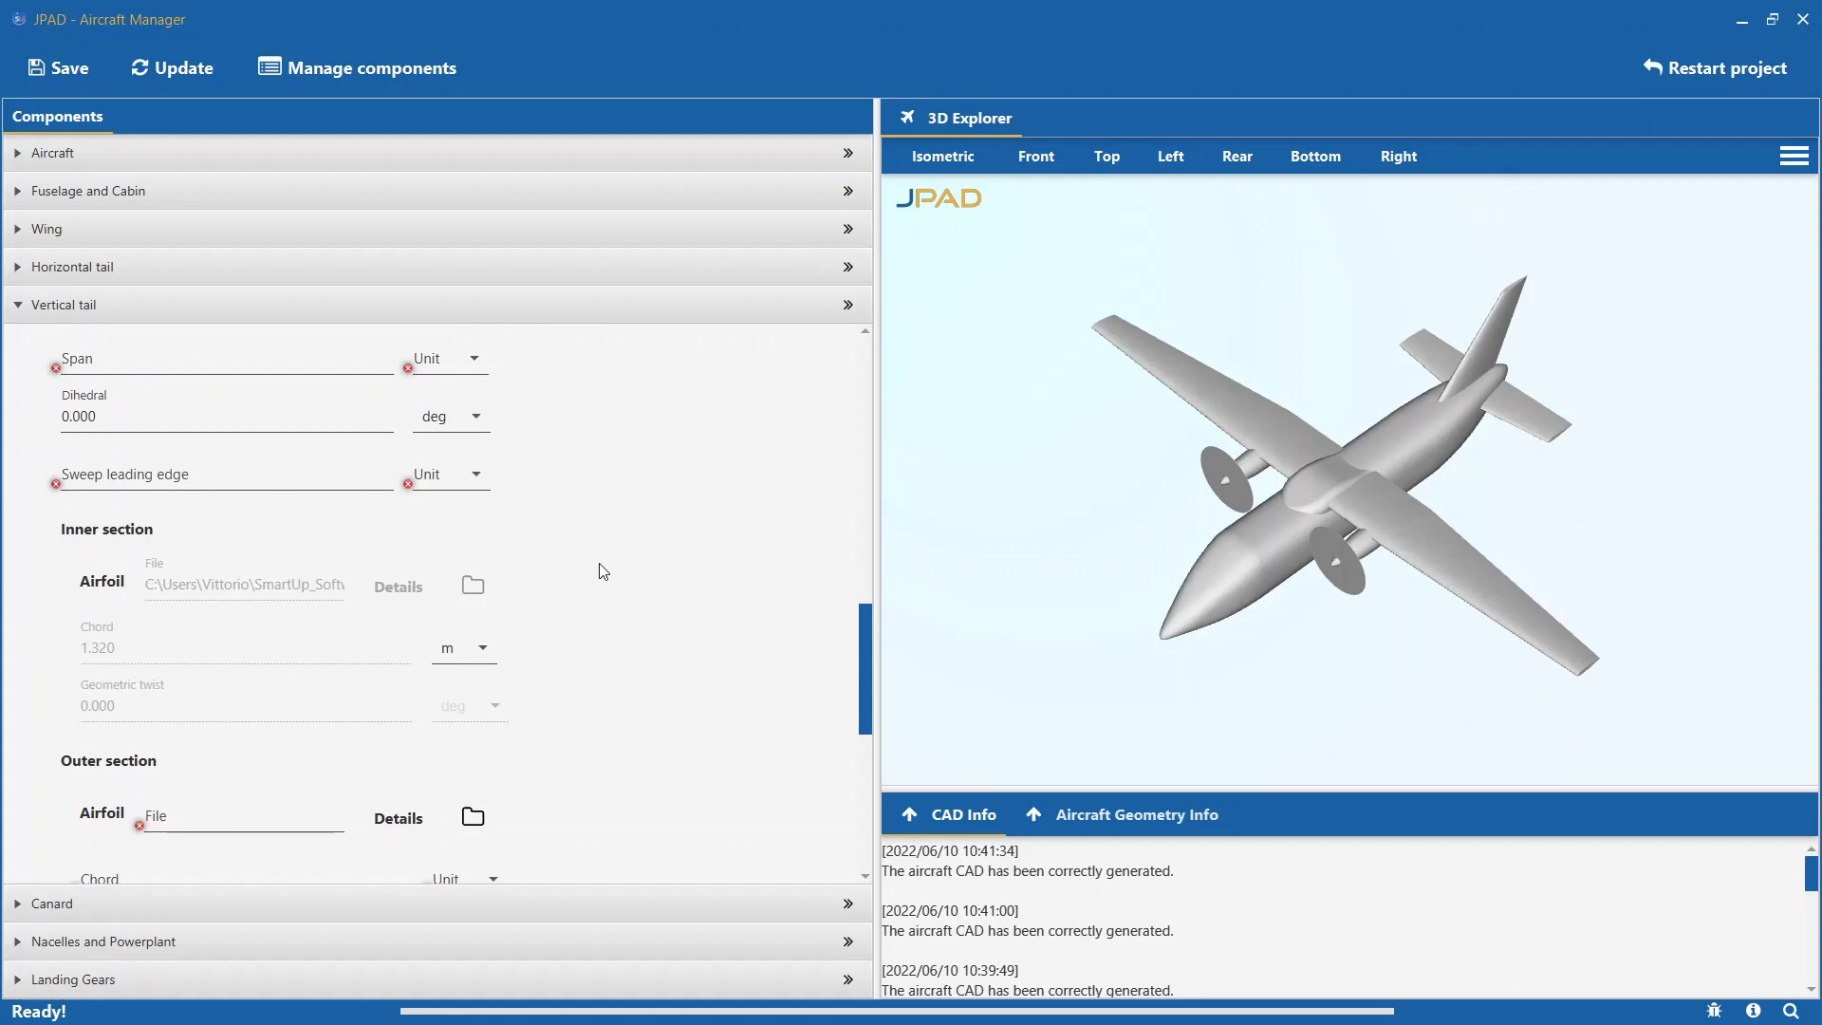
scroll(600, 569, up, 3)
Set Panel 2's span to 1.6 m and its leading-edge sweep to 45 deg.
click(140, 539)
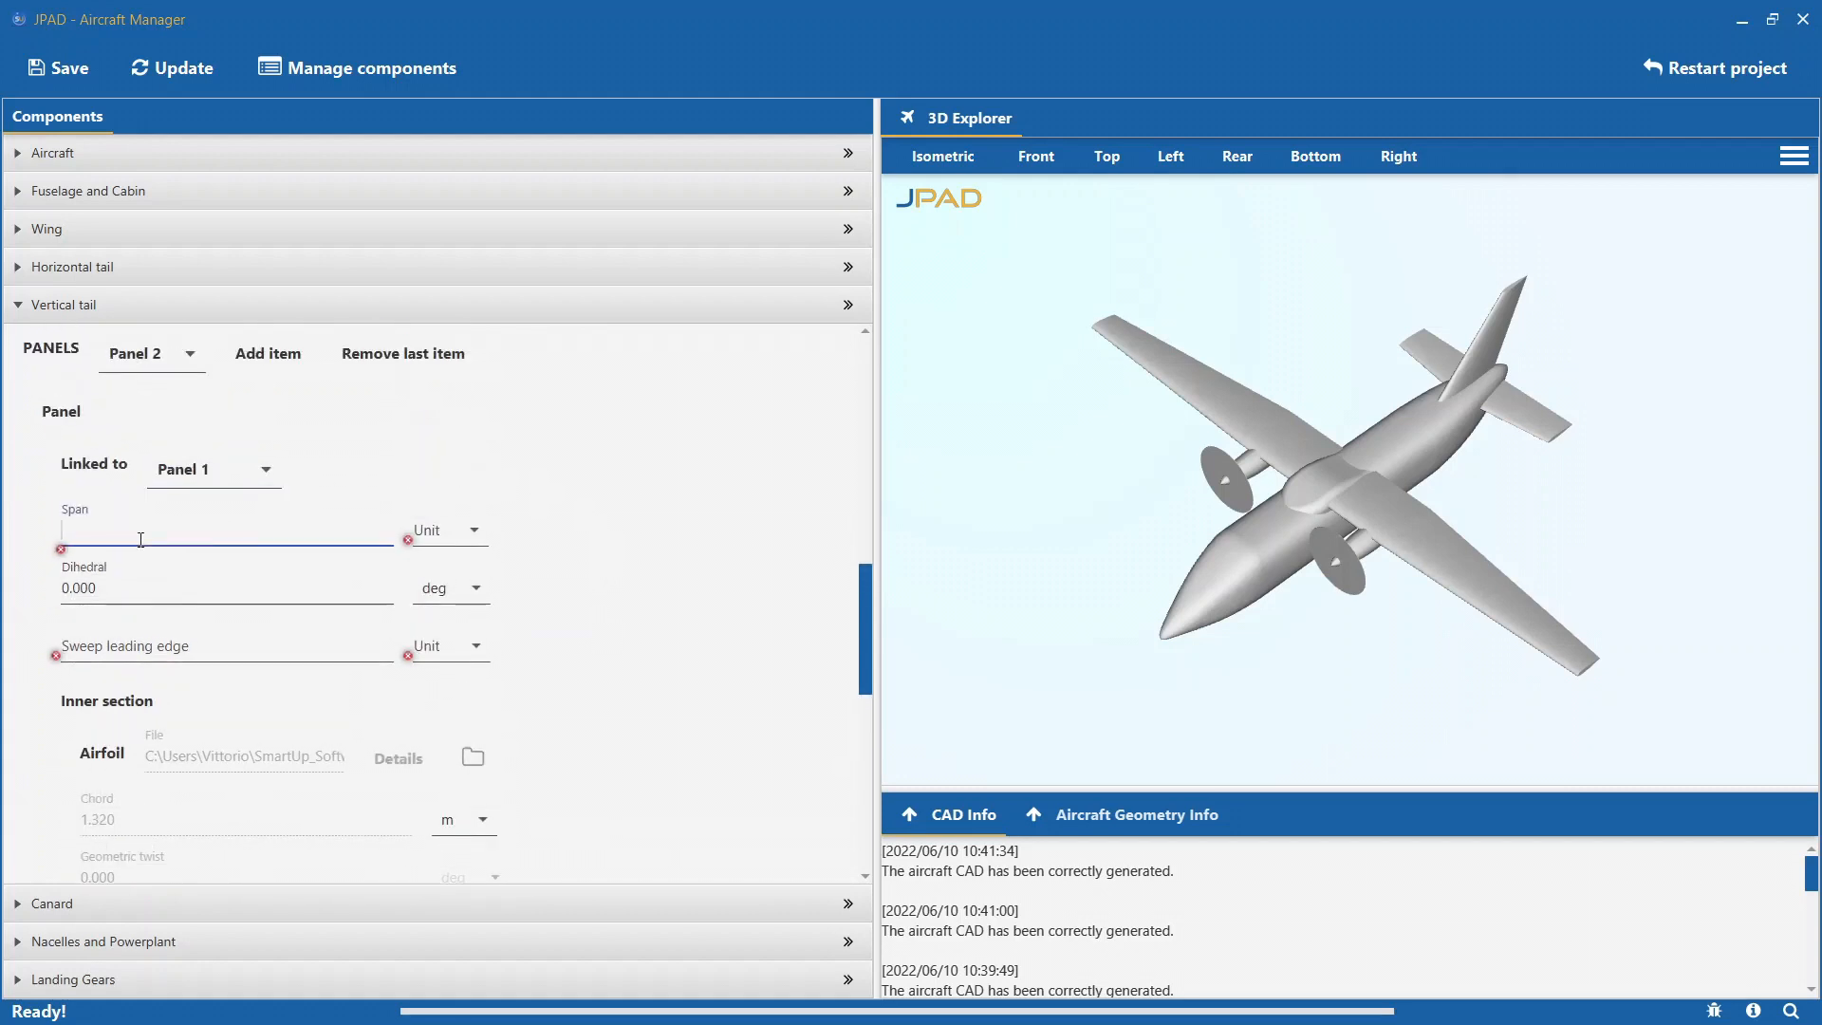
text(1.6)
click(99, 647)
text(45)
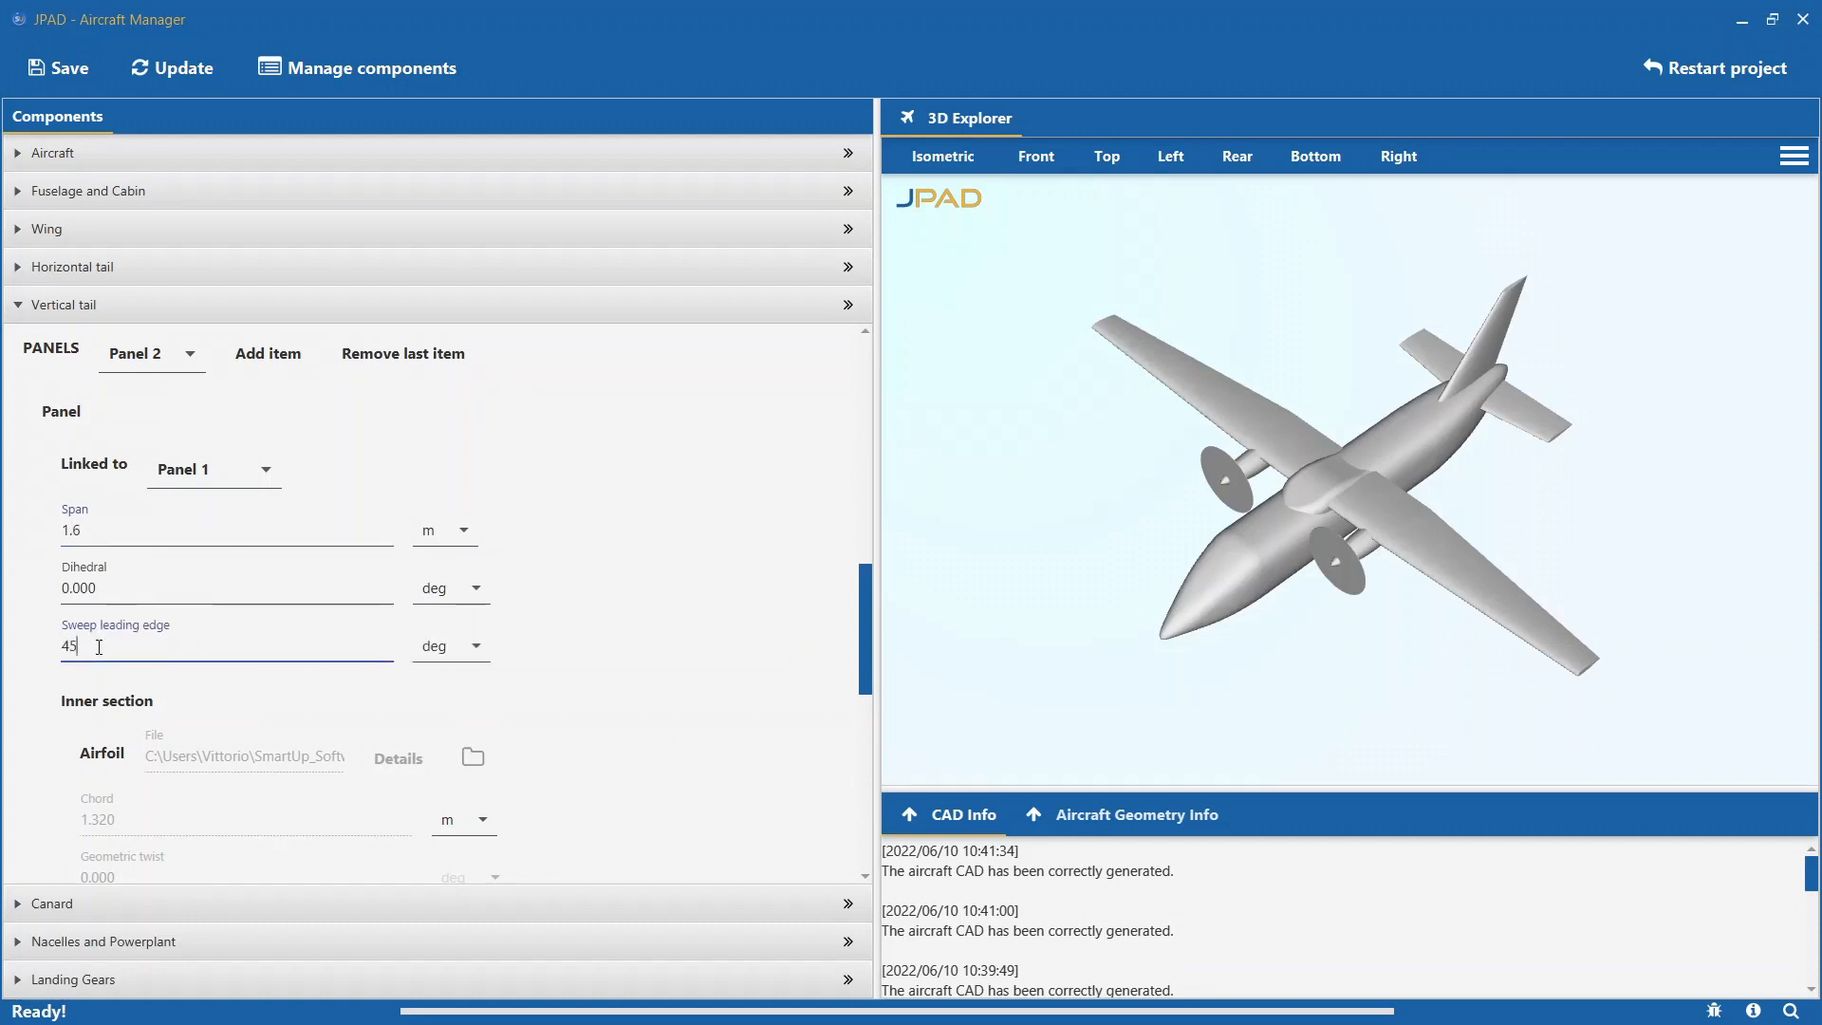
Define Panel 2's outer section with an airfoil file, a 1.0 m chord and a geometric twist of 0 deg.
scroll(113, 644, down, 3)
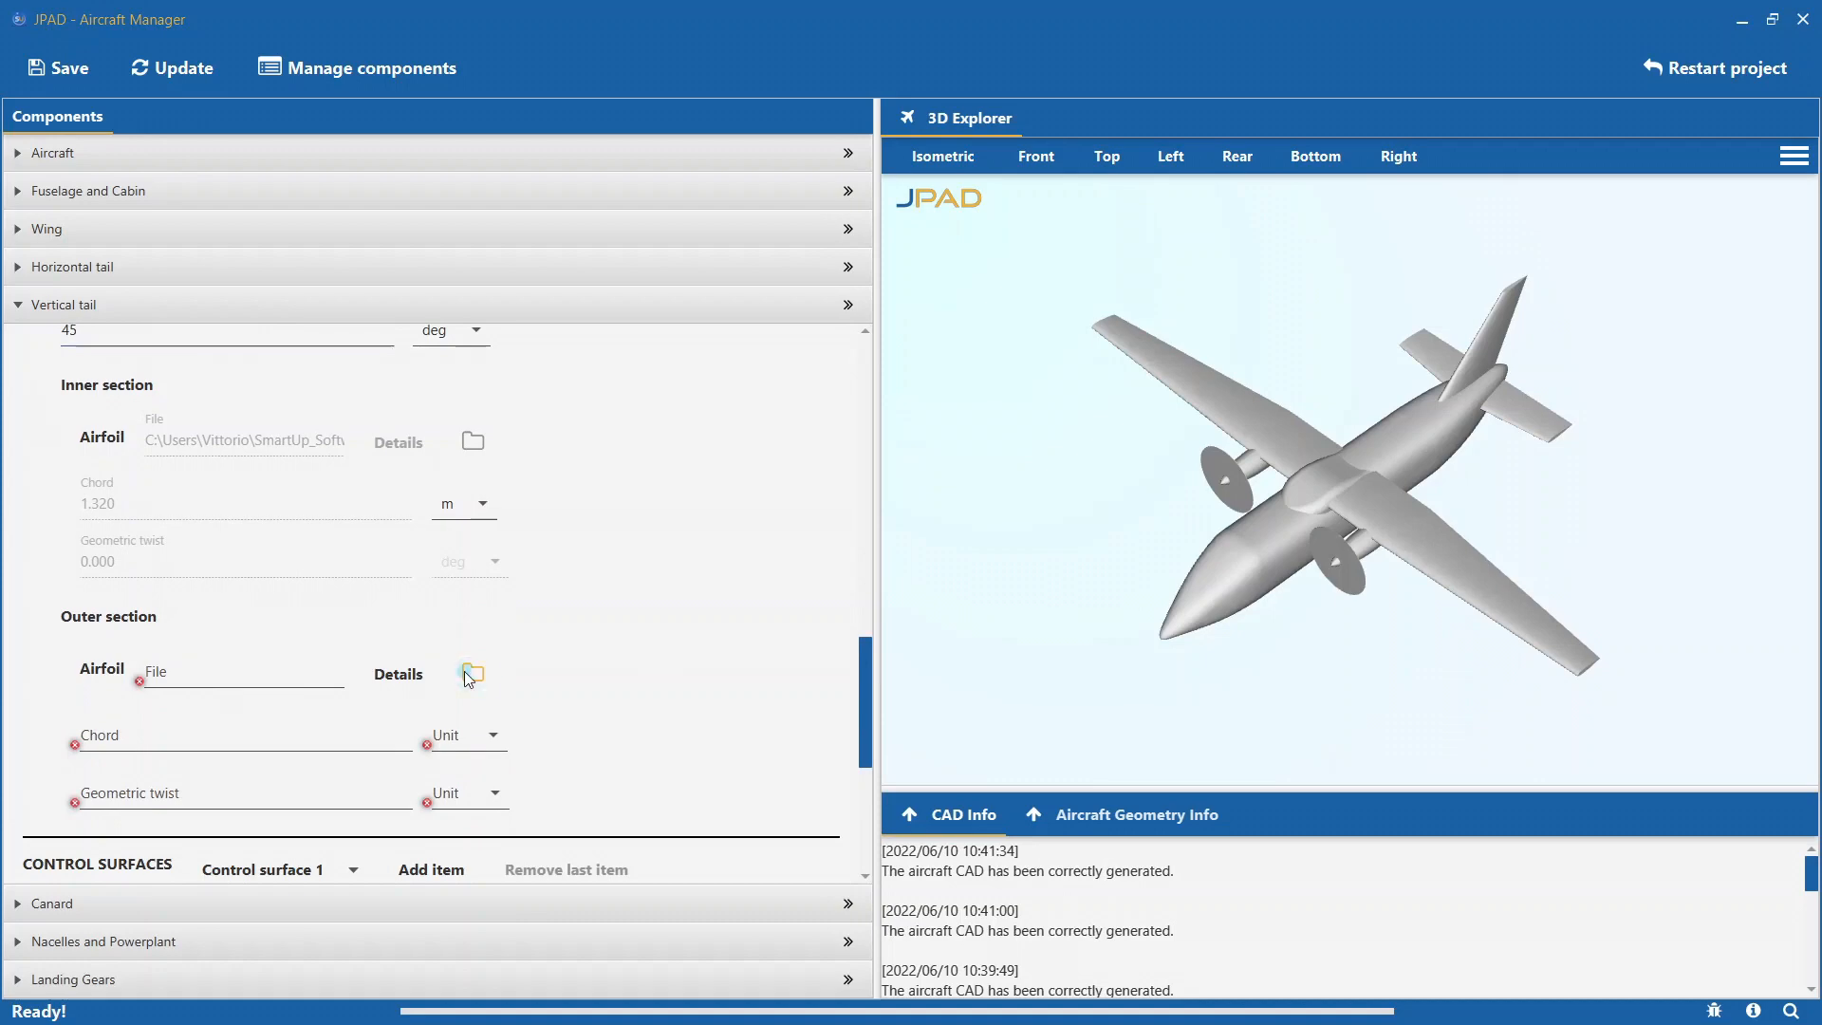
click(473, 672)
double_click(871, 462)
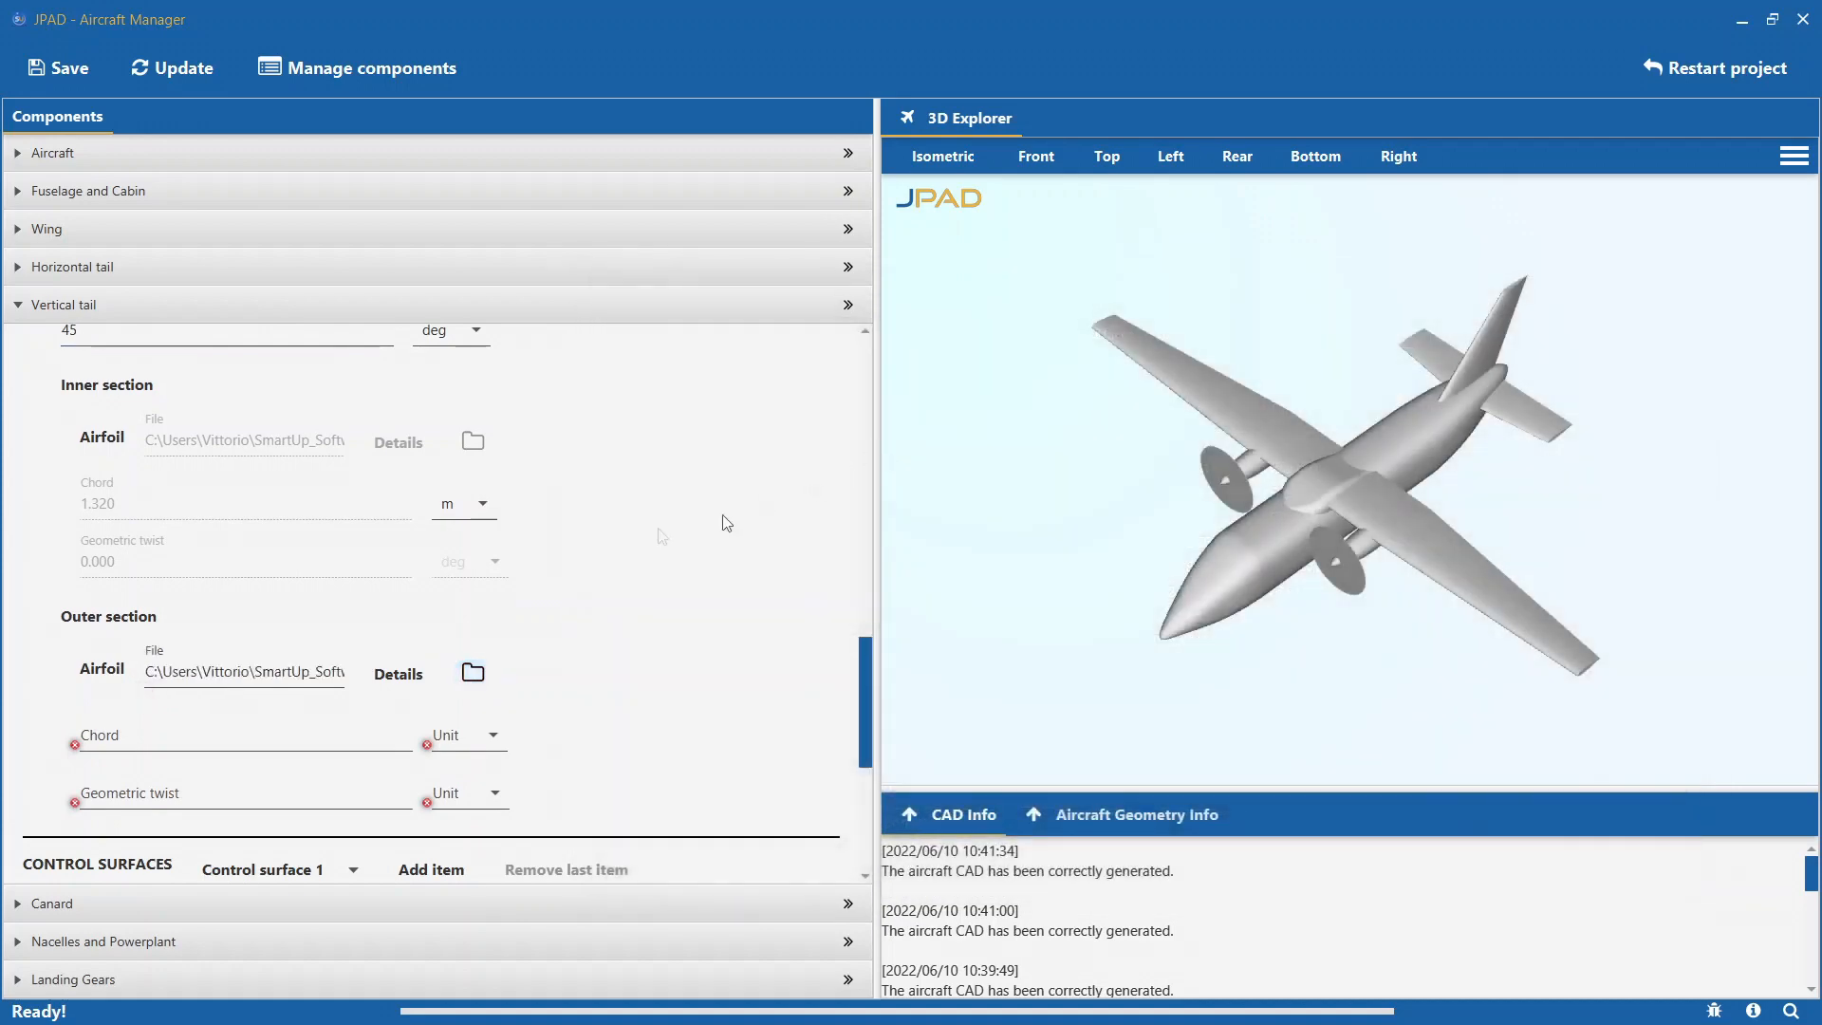
click(110, 739)
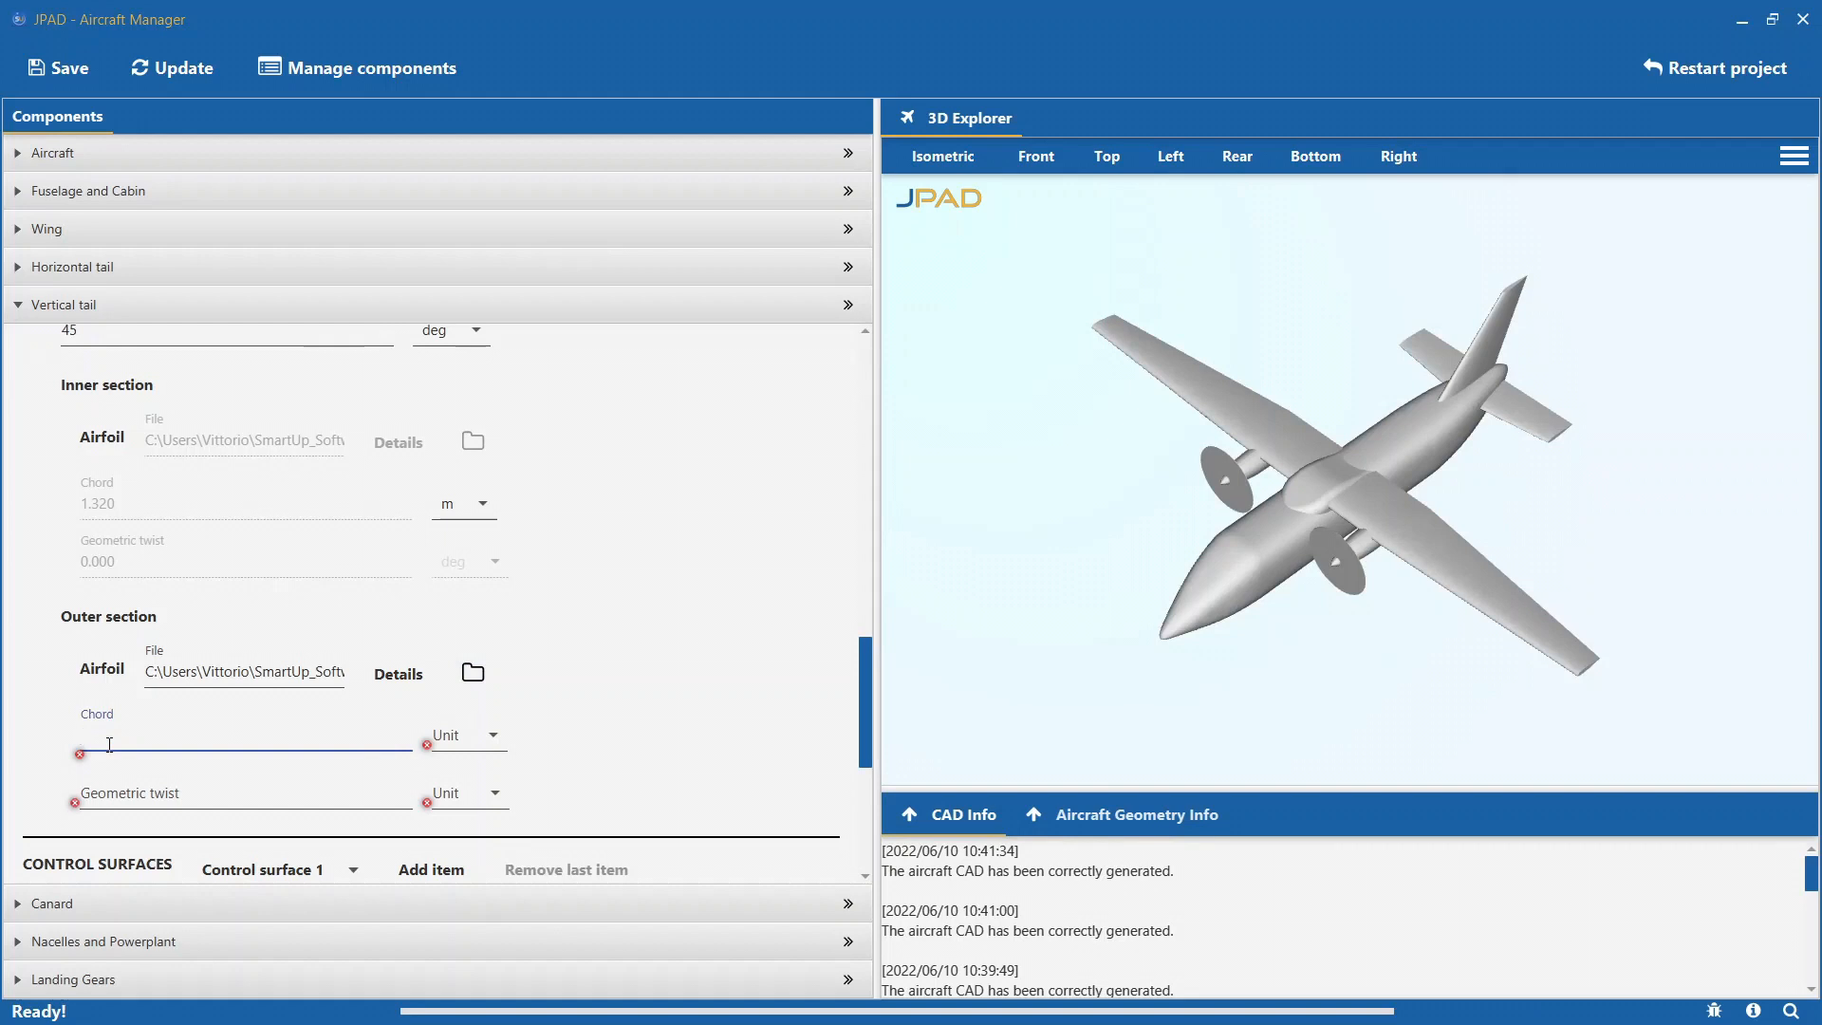
text(1.0)
click(131, 793)
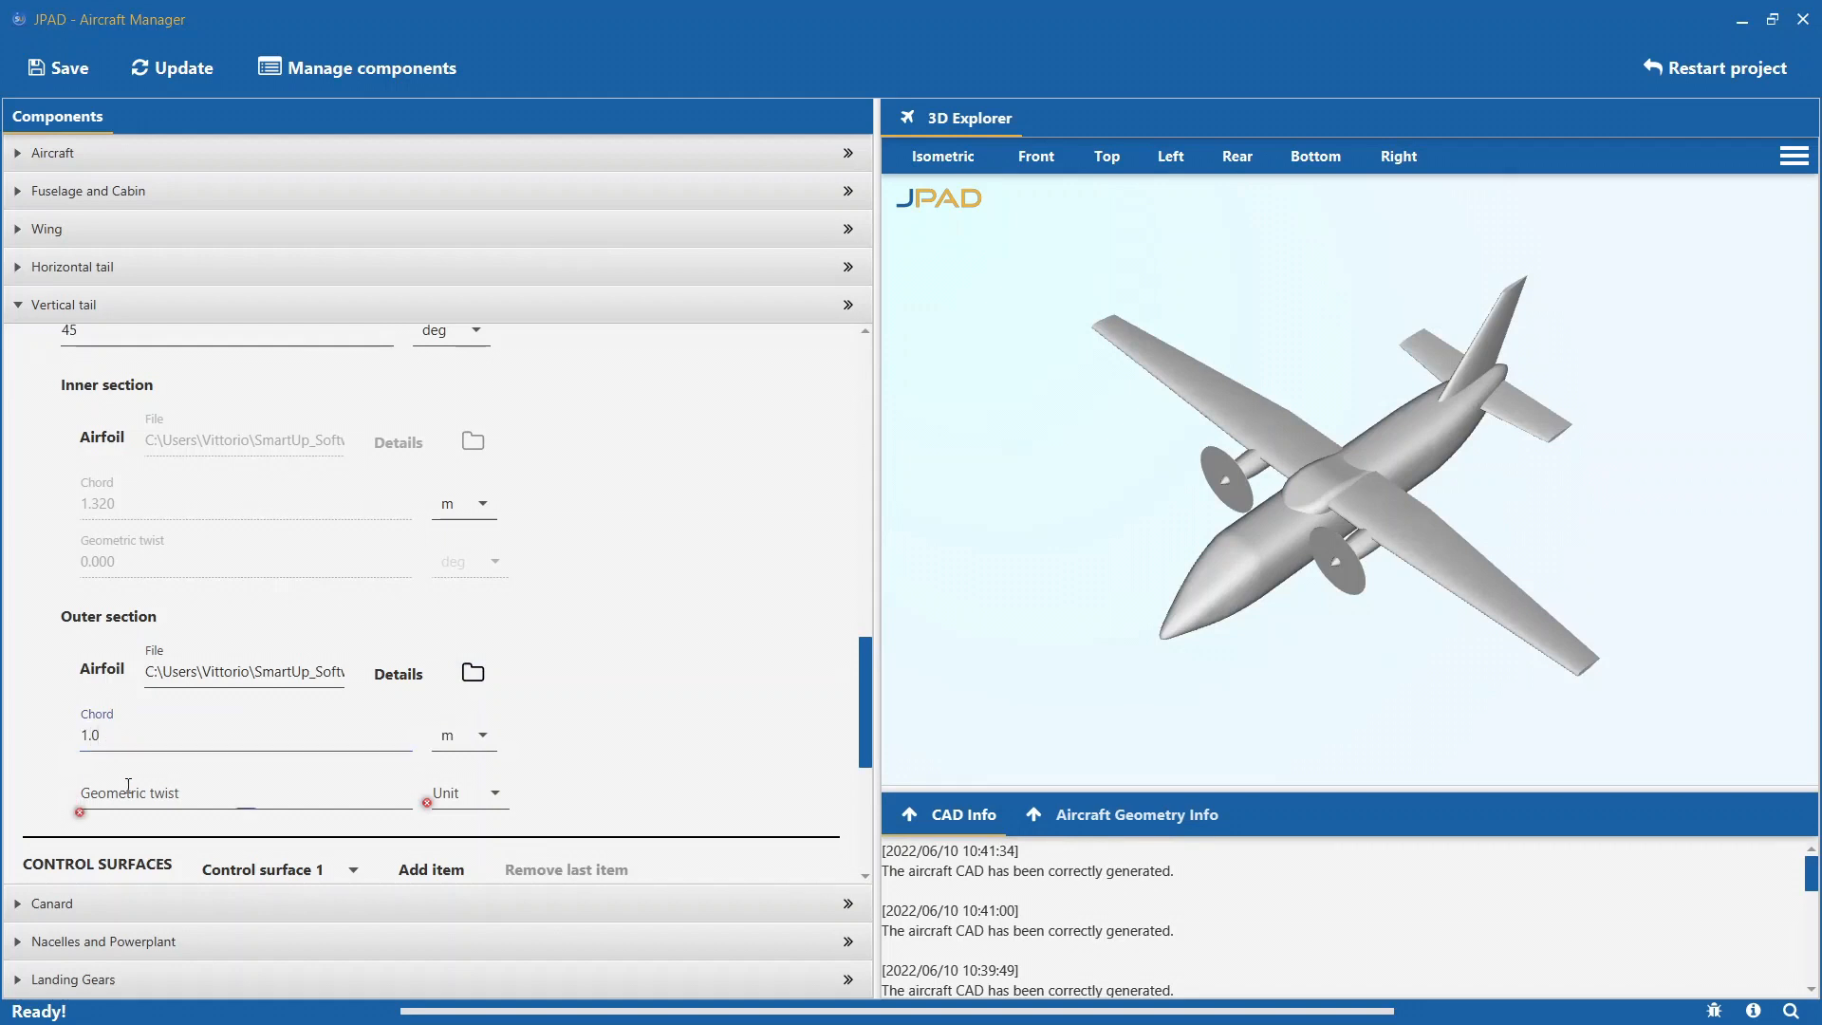
text(0)
click(723, 778)
Update the aircraft CAD model with the edited engines and vertical tail, and inspect it from several angles.
click(203, 70)
click(630, 391)
click(748, 405)
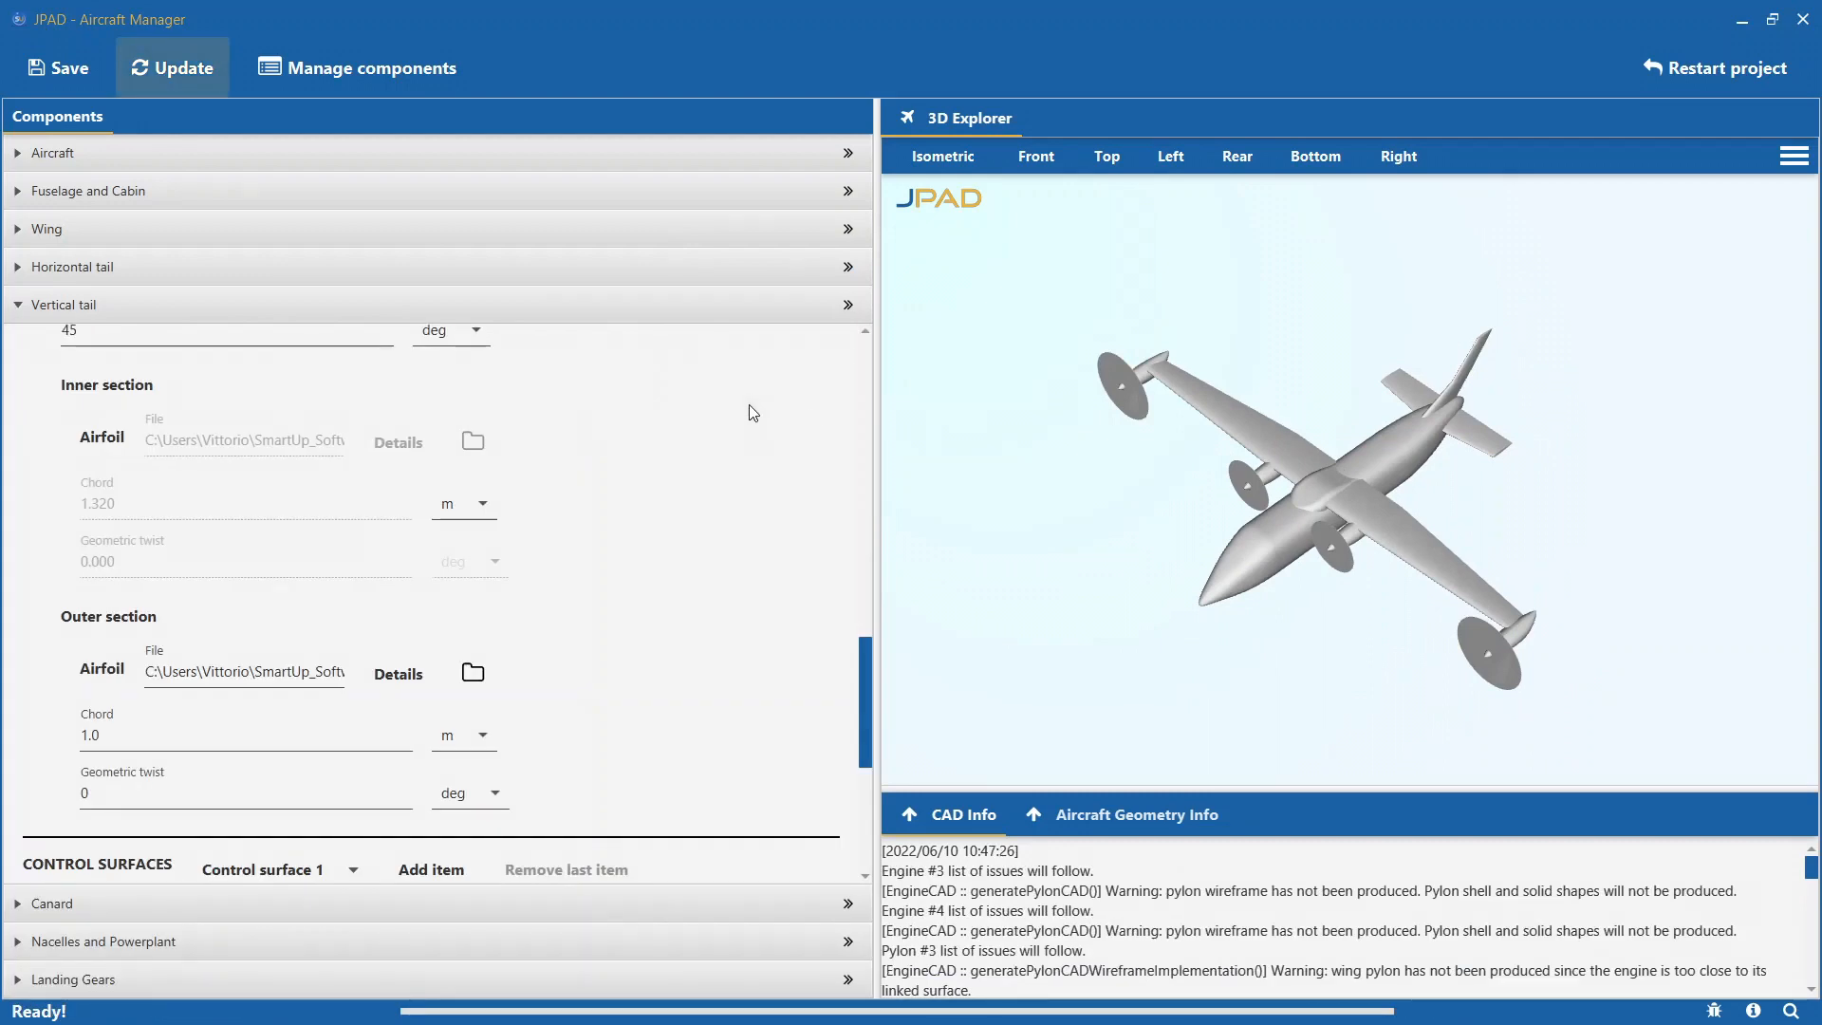
drag(1356, 617, 1647, 423)
drag(1287, 437, 1573, 633)
drag(1389, 432, 1454, 483)
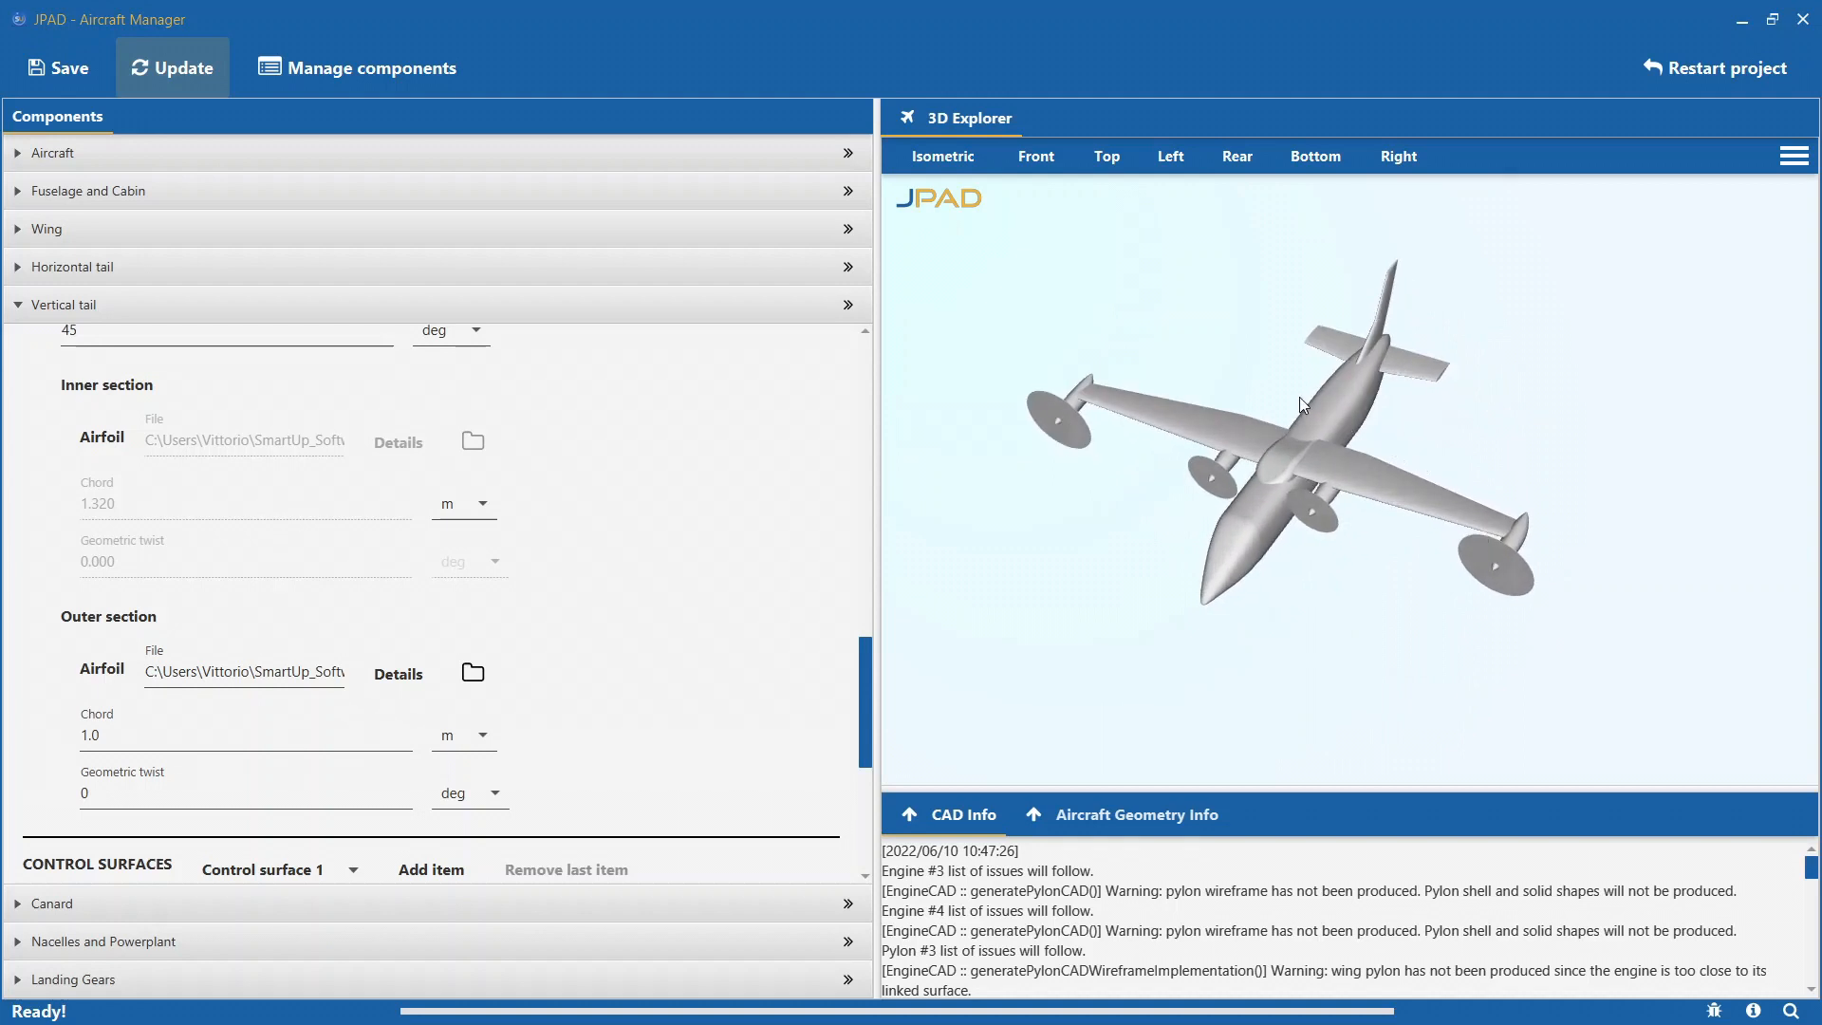